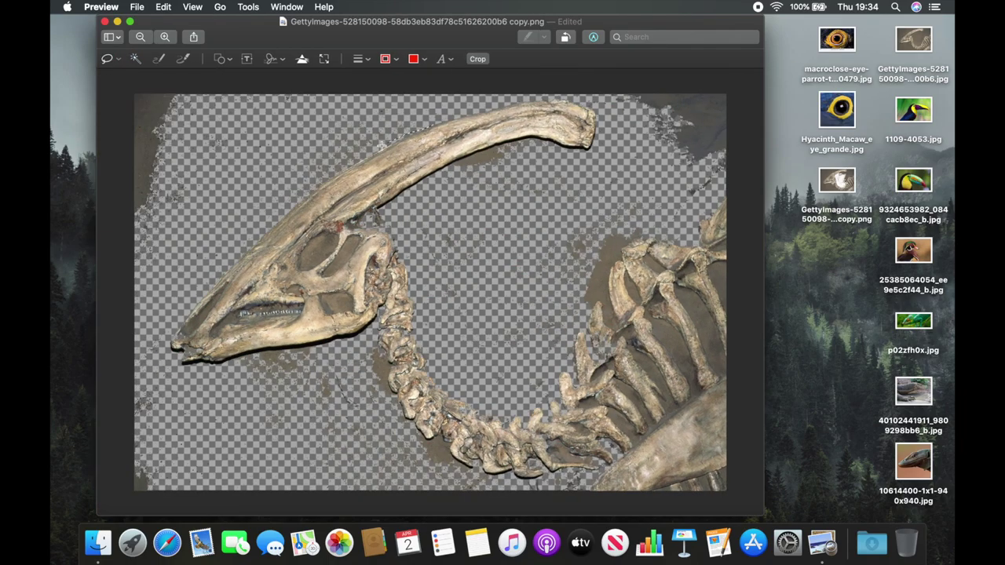
Step: Delete the leftover brown background around the Parasaurolophus skeleton, leaving only bones on transparency
{"action": "key", "text": "Delete"}
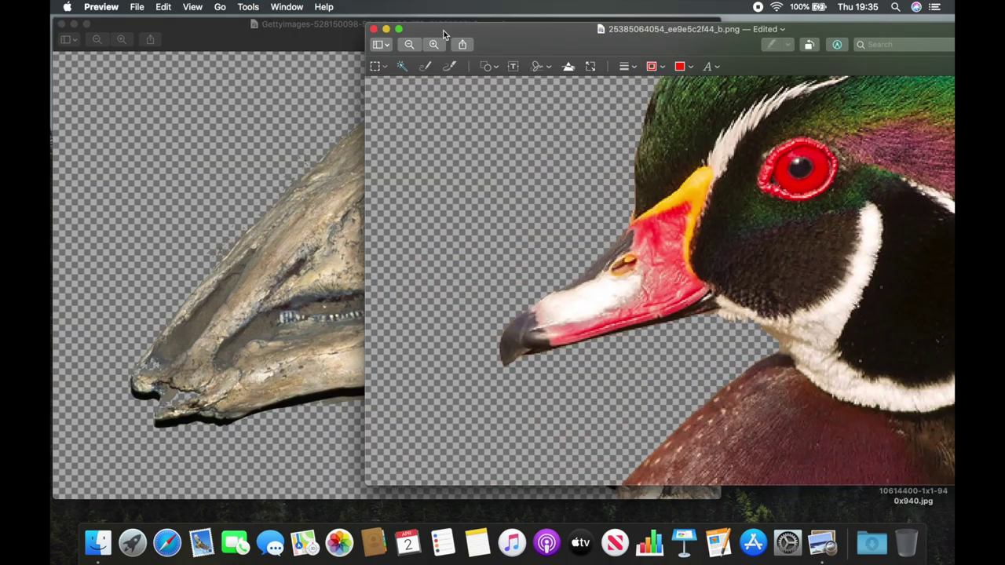
Step: Fit the duck's dark tip and red beak pieces onto the skeleton's snout, then paste another beak copy
{"action": "left_click_drag", "start_coordinate": [443, 34], "coordinate": [403, 5]}
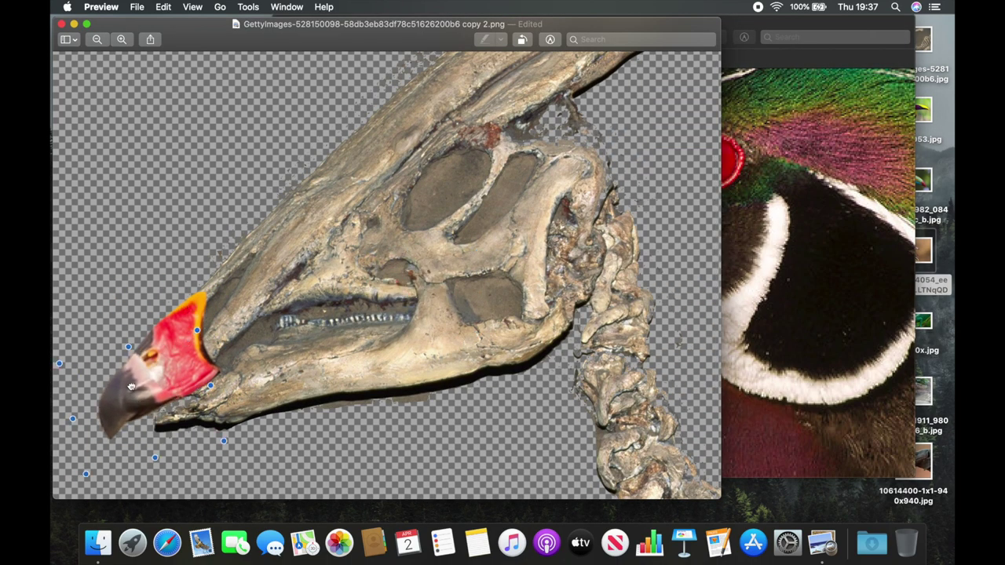
{"action": "left_click_drag", "start_coordinate": [137, 390], "coordinate": [243, 310]}
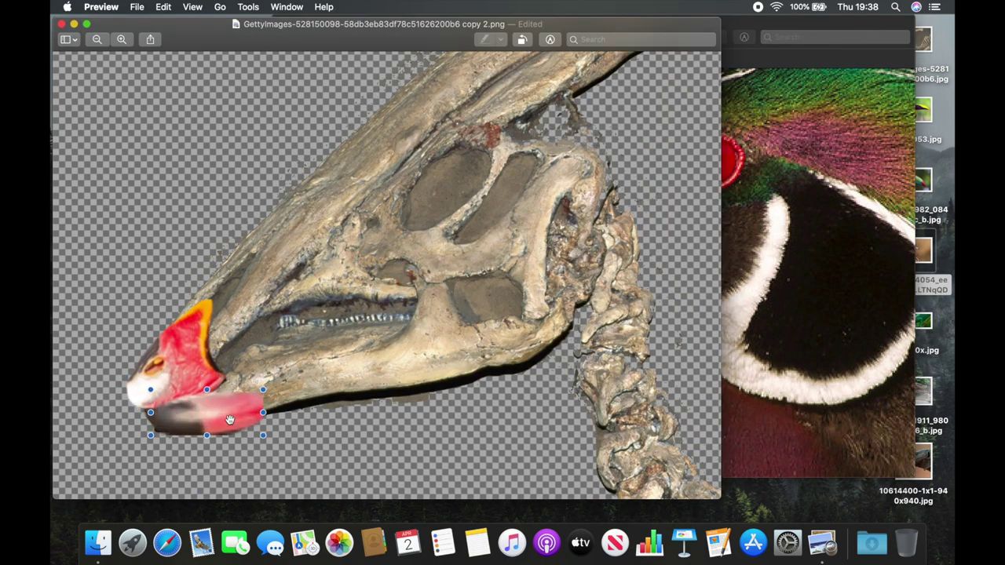
{"action": "left_click_drag", "start_coordinate": [233, 420], "coordinate": [219, 421]}
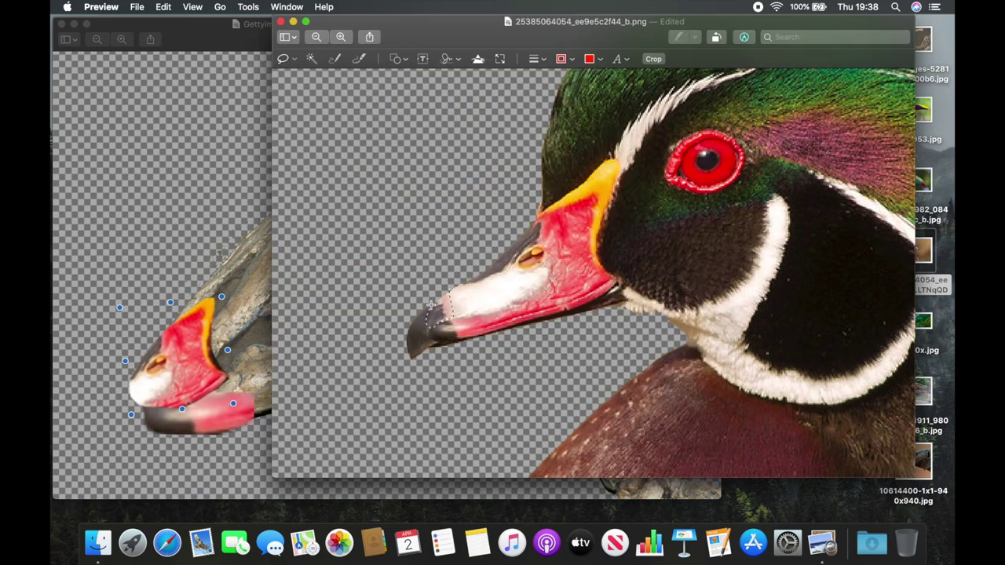
{"action": "scroll", "coordinate": [118, 396], "scroll_direction": "up", "scroll_amount": 5}
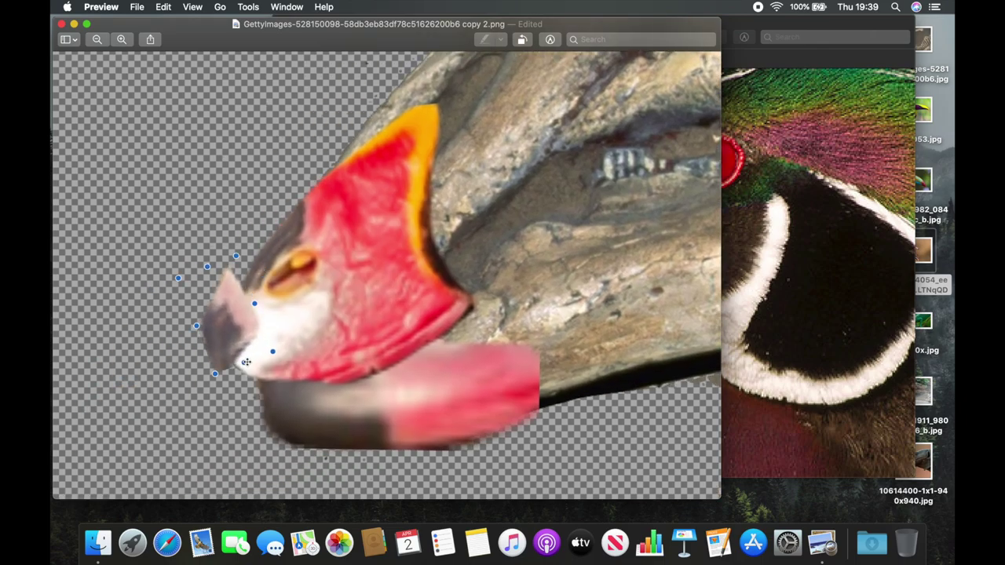
{"action": "left_click_drag", "start_coordinate": [252, 323], "coordinate": [271, 355]}
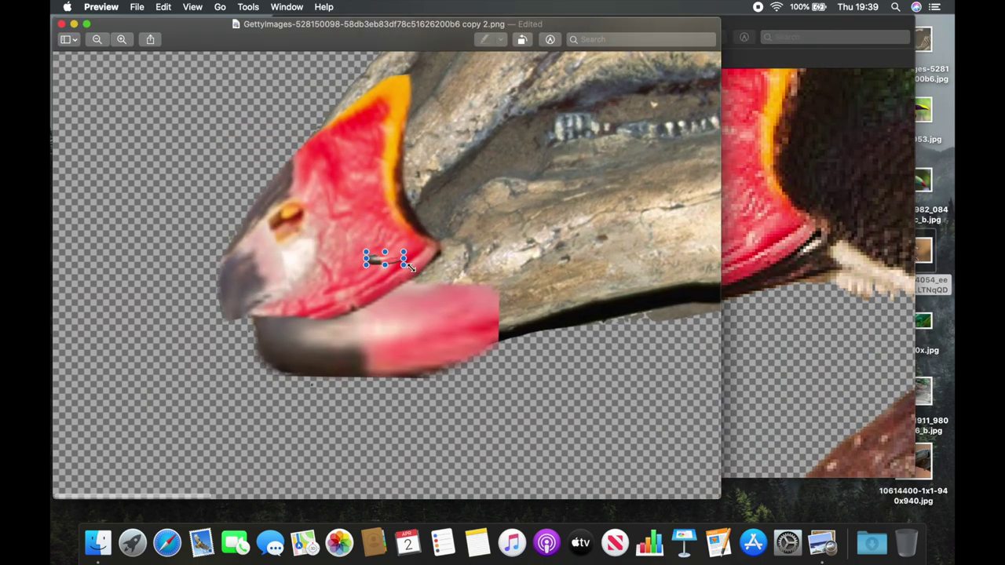
{"action": "left_click_drag", "start_coordinate": [337, 310], "coordinate": [324, 308]}
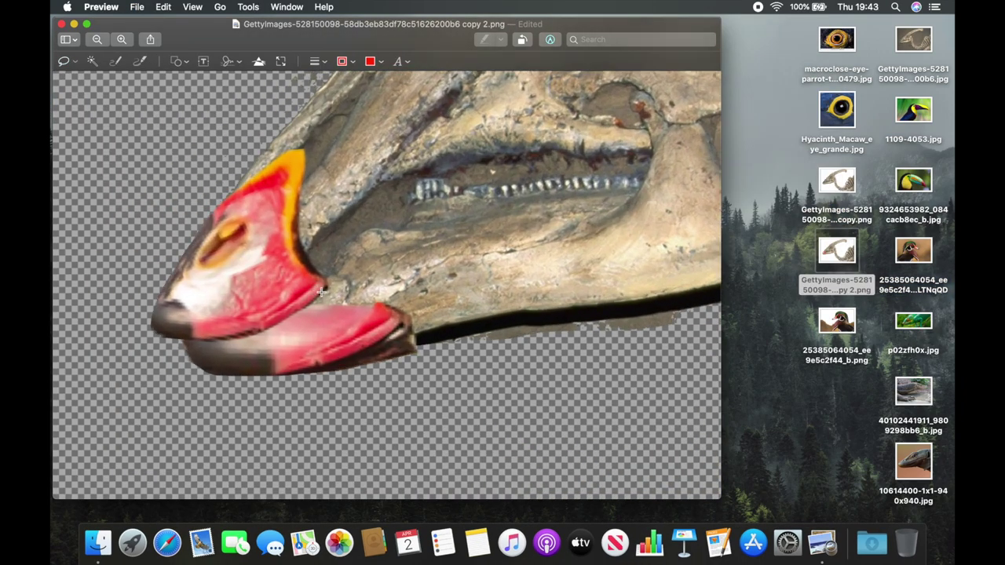
{"action": "key", "text": "super+v"}
Step: Set the beak copy on the snout and erase the toucan photo's foliage background
{"action": "left_click_drag", "start_coordinate": [378, 267], "coordinate": [255, 294]}
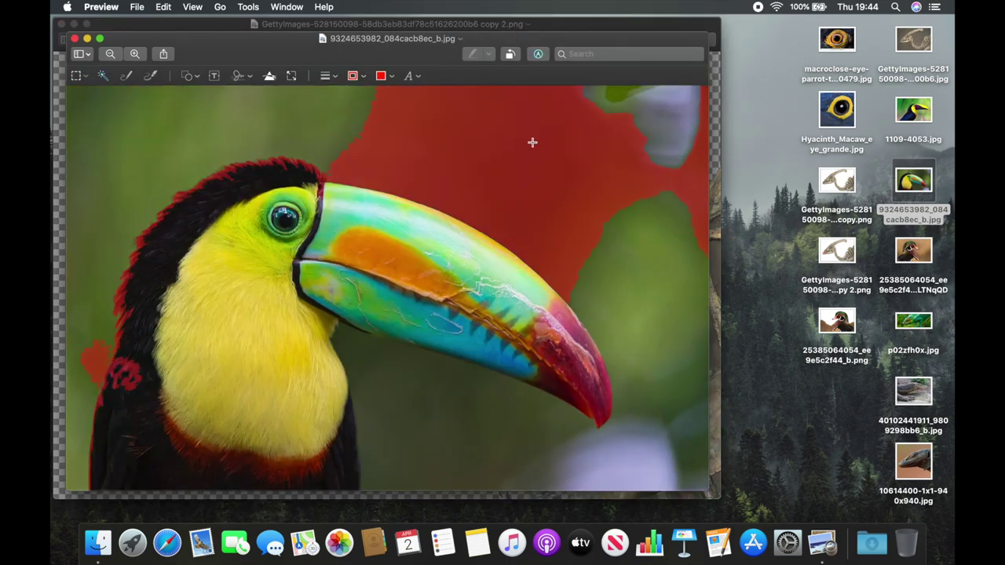
{"action": "left_click_drag", "start_coordinate": [533, 142], "coordinate": [532, 136]}
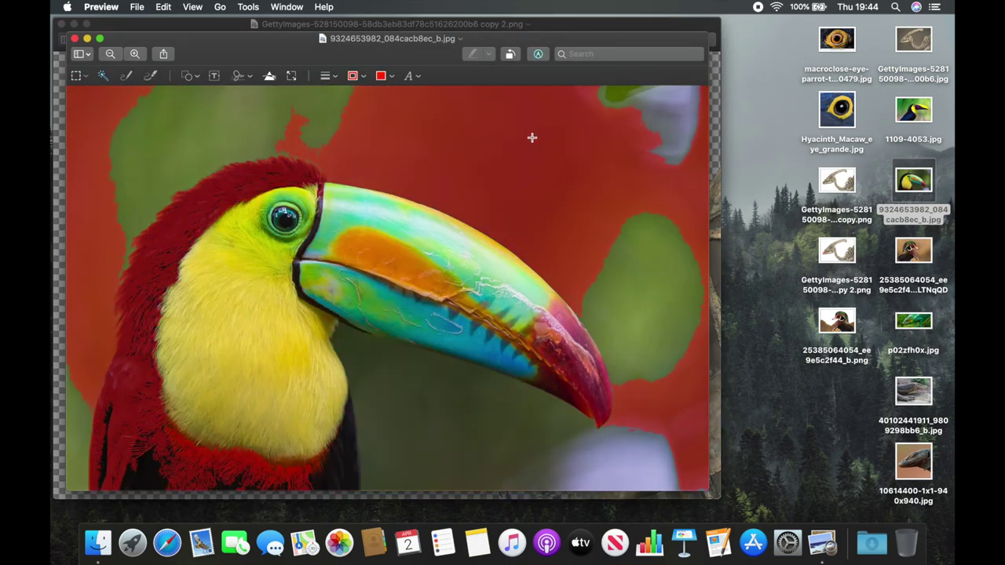
{"action": "key", "text": "Delete"}
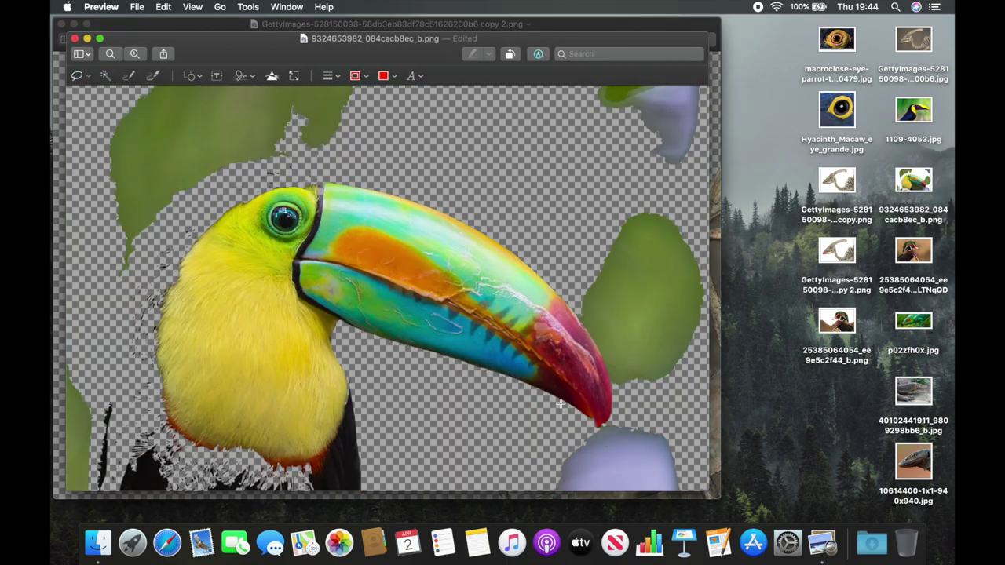
{"action": "key", "text": "Delete"}
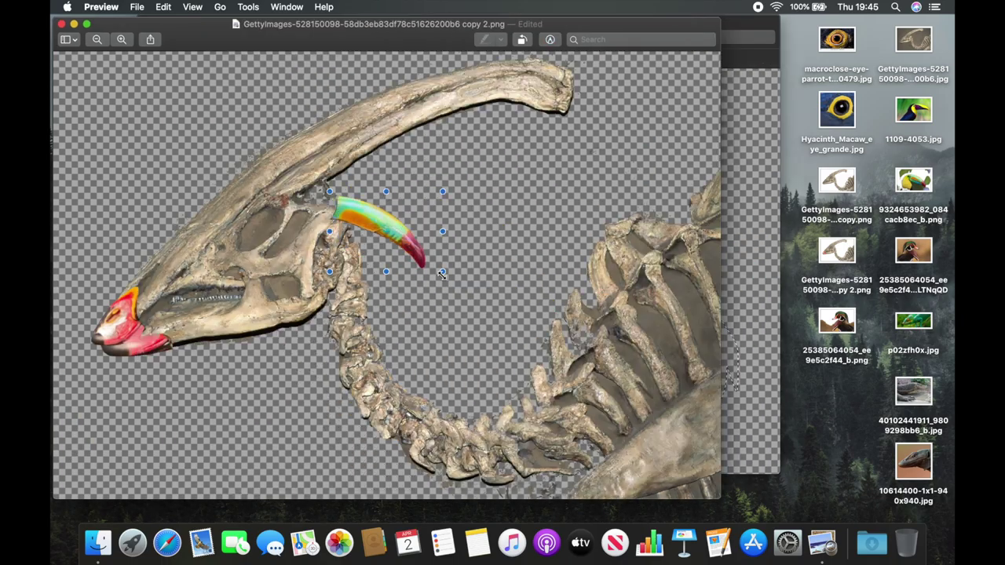
Step: Paste the toucan's rainbow beak into the dinosaur image and tilt it along the crest
{"action": "key", "text": "super+shift+a"}
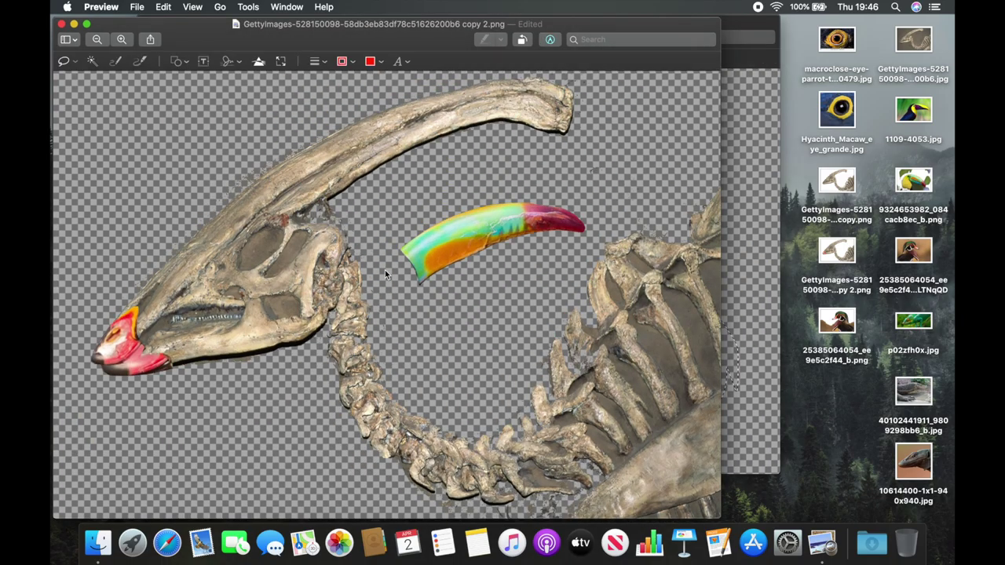
{"action": "left_click_drag", "start_coordinate": [471, 228], "coordinate": [426, 118]}
{"action": "left_click_drag", "start_coordinate": [524, 168], "coordinate": [397, 119]}
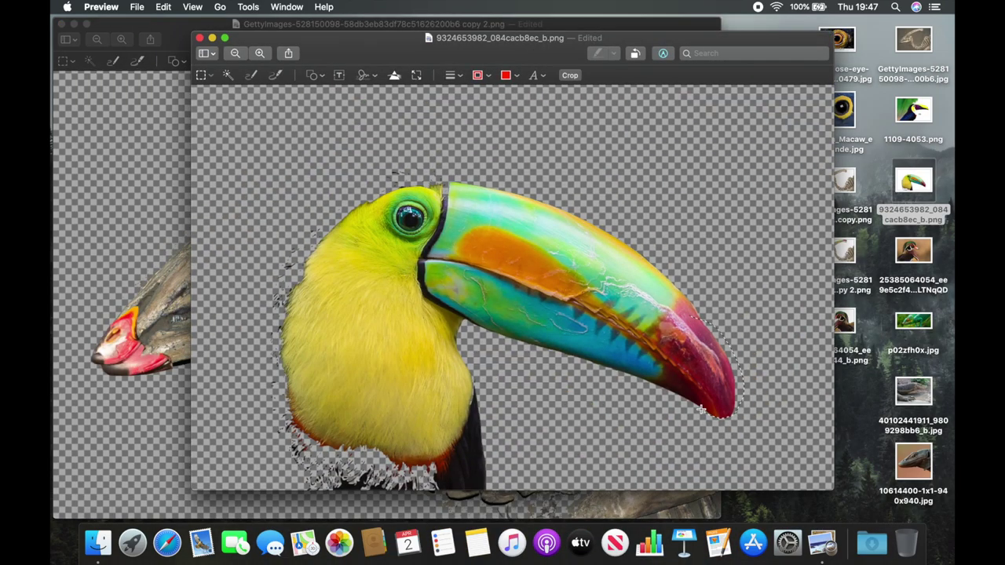
Step: Reshape the red beak piece over the crest end and lay a toucan lower-beak strip on the crest
{"action": "scroll", "coordinate": [539, 121], "scroll_direction": "up", "scroll_amount": 5}
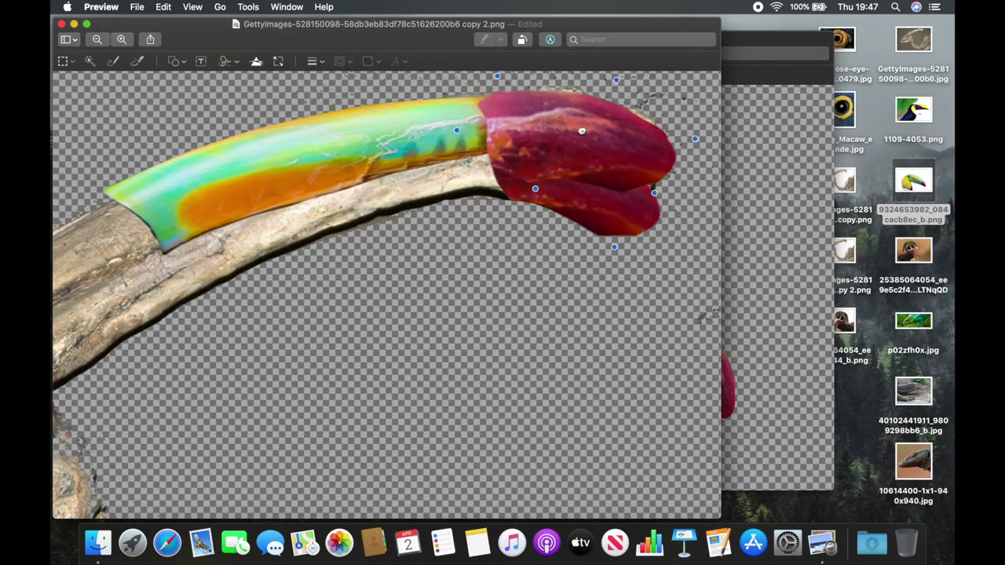
{"action": "left_click_drag", "start_coordinate": [549, 161], "coordinate": [644, 212]}
{"action": "left_click", "coordinate": [467, 236]}
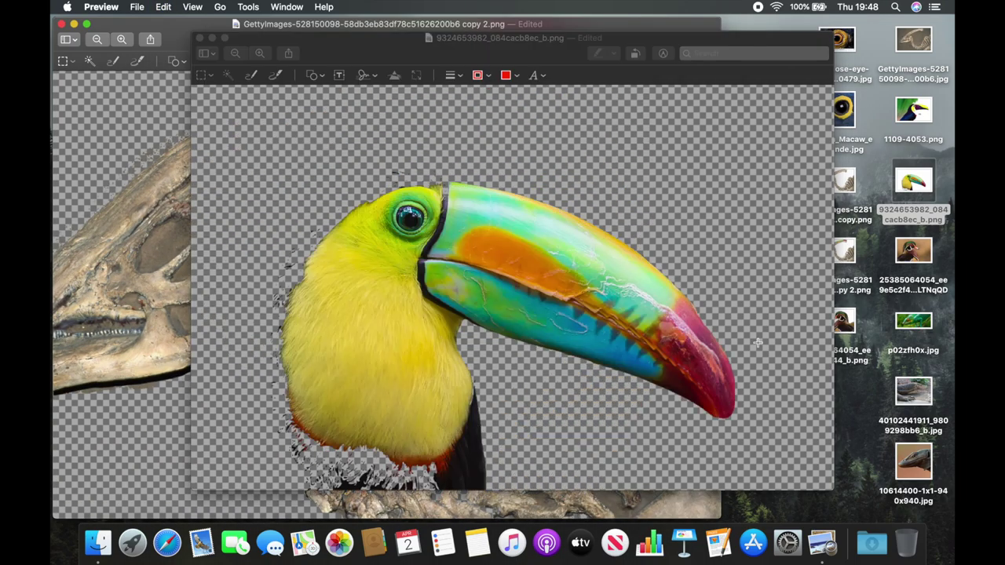
{"action": "left_click_drag", "start_coordinate": [702, 404], "coordinate": [540, 294]}
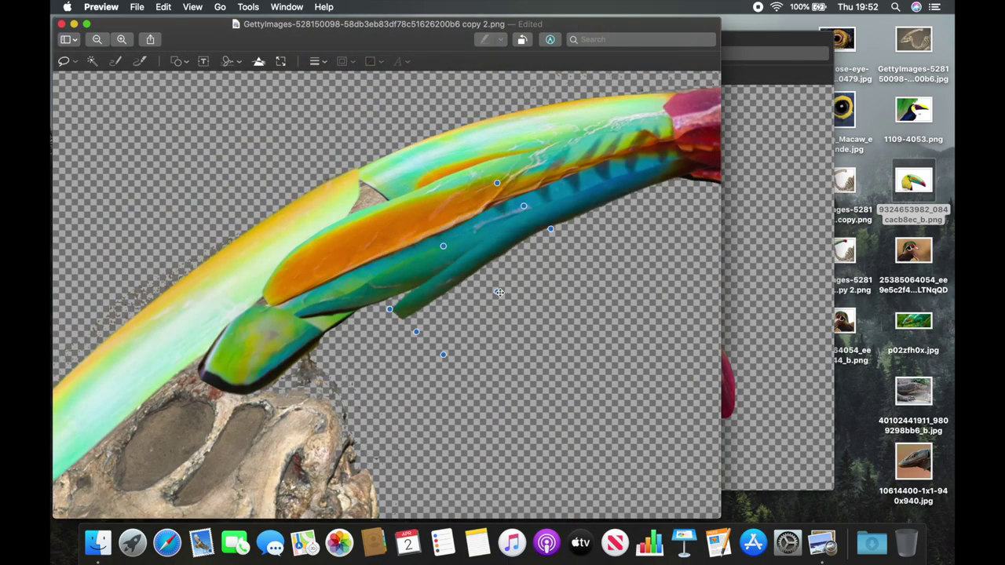
{"action": "left_click_drag", "start_coordinate": [498, 292], "coordinate": [332, 294]}
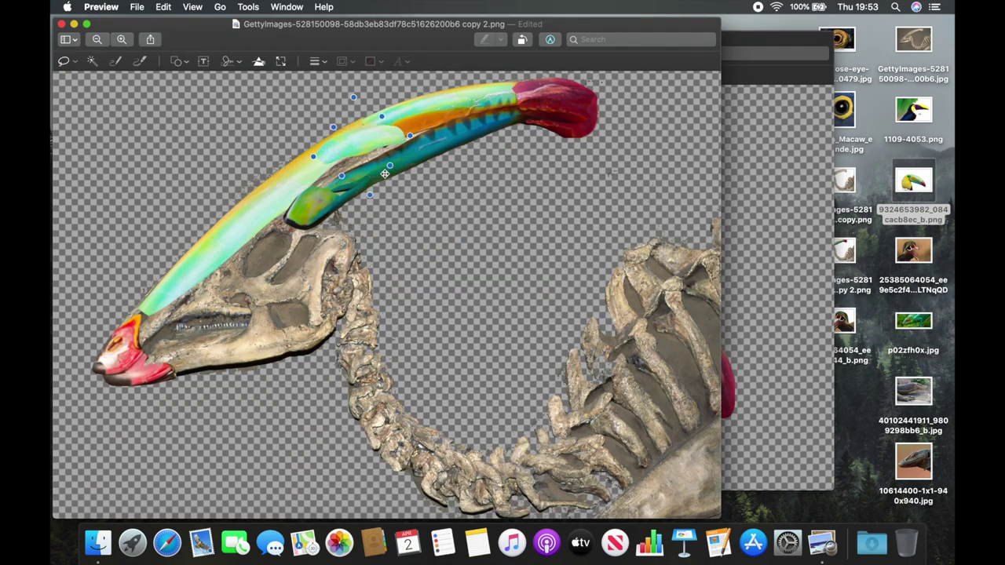
Step: Lay several more blue-and-green toucan beak strips along the dinosaur's crest
{"action": "left_click_drag", "start_coordinate": [384, 173], "coordinate": [365, 136]}
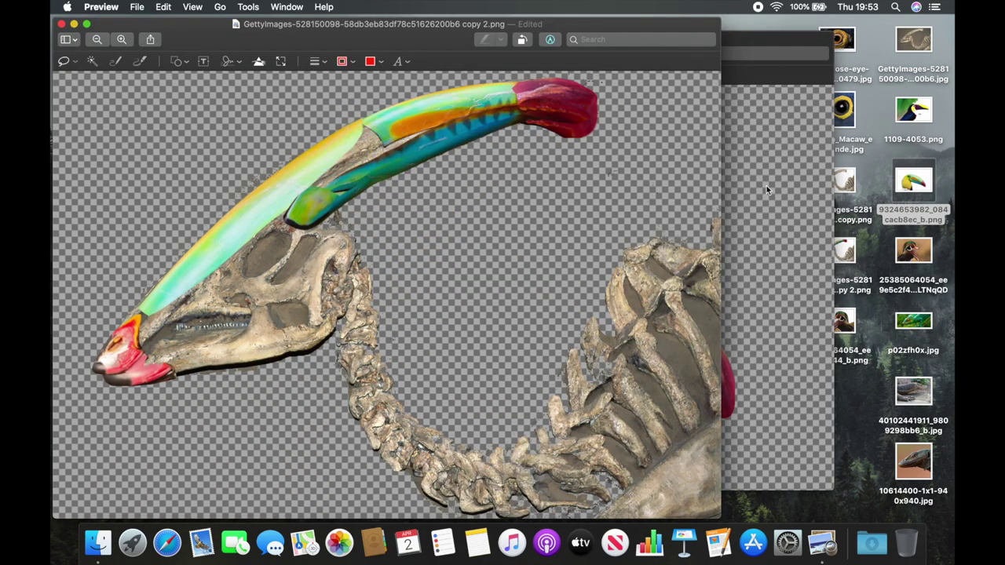
{"action": "left_click", "coordinate": [766, 189]}
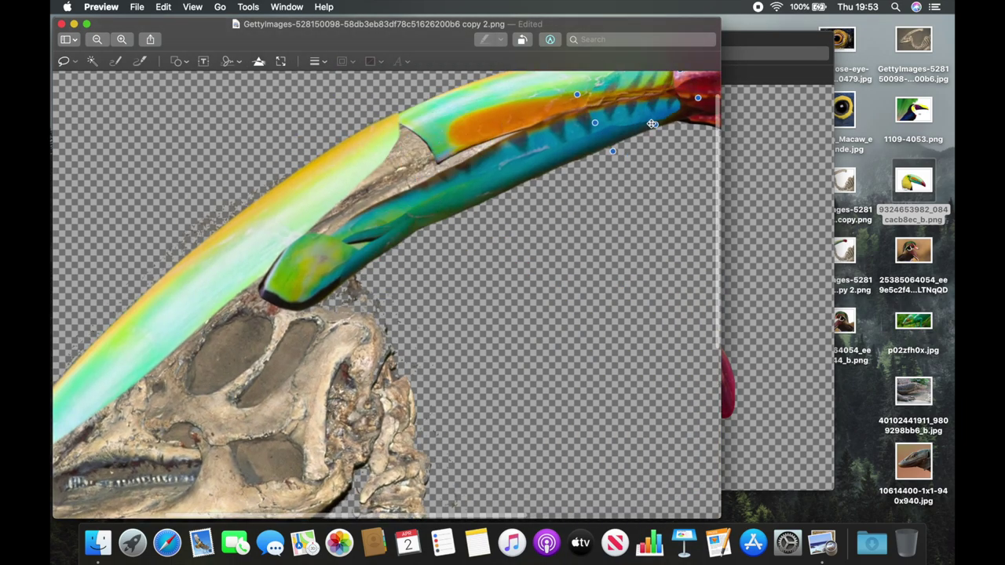
{"action": "mouse_move", "coordinate": [620, 133]}
{"action": "left_mouse_down"}
{"action": "mouse_move", "coordinate": [490, 167]}
{"action": "mouse_move", "coordinate": [553, 172]}
{"action": "mouse_move", "coordinate": [373, 259]}
{"action": "left_mouse_up"}
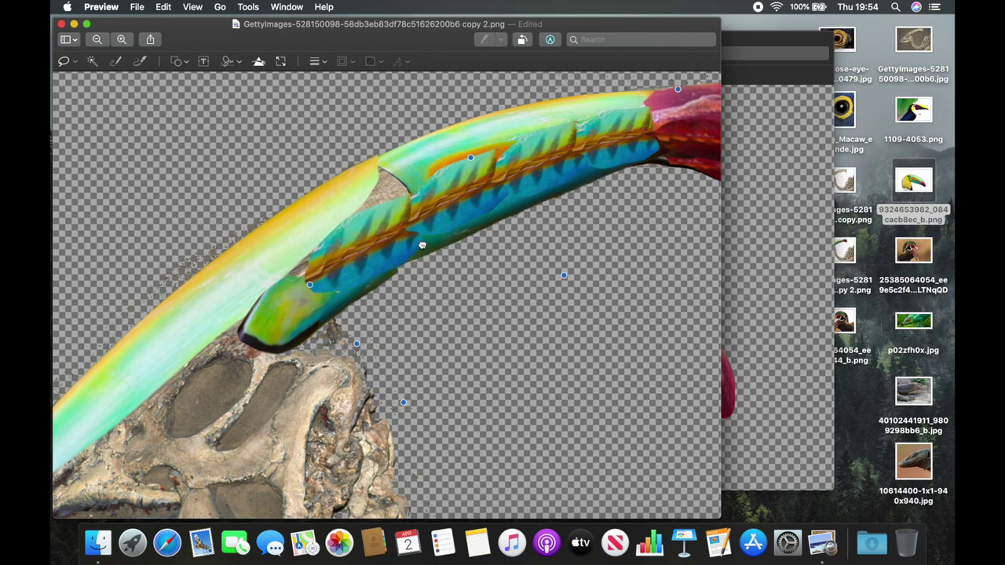
{"action": "left_click", "coordinate": [761, 220]}
{"action": "mouse_move", "coordinate": [589, 292]}
{"action": "left_mouse_down"}
{"action": "mouse_move", "coordinate": [303, 276]}
{"action": "mouse_move", "coordinate": [277, 285]}
{"action": "left_mouse_up"}
{"action": "left_click", "coordinate": [777, 235]}
{"action": "mouse_move", "coordinate": [588, 314]}
{"action": "left_mouse_down"}
{"action": "mouse_move", "coordinate": [385, 275]}
{"action": "mouse_move", "coordinate": [392, 227]}
{"action": "left_mouse_up"}
{"action": "scroll", "coordinate": [384, 193], "scroll_direction": "down", "scroll_amount": 3}
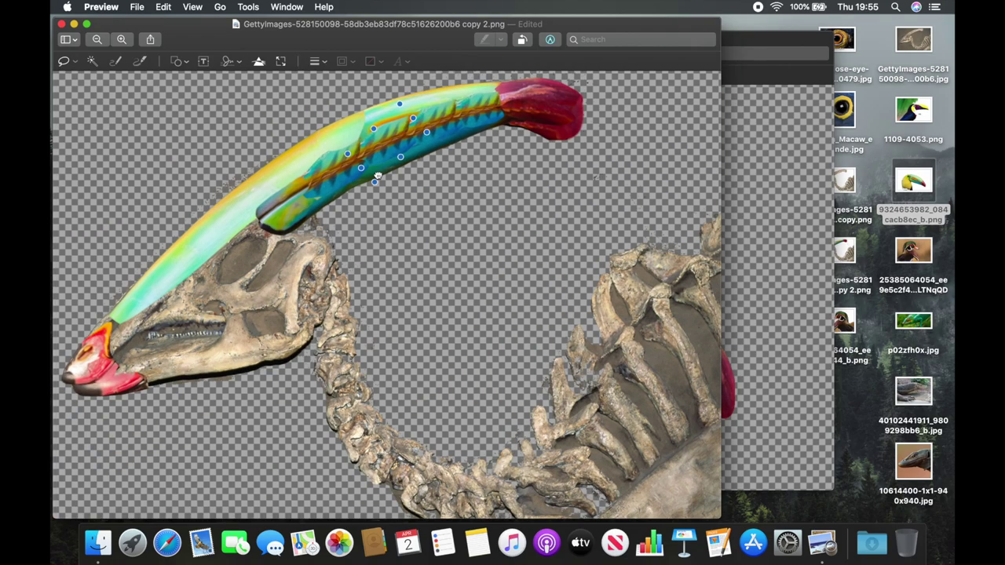
{"action": "left_click", "coordinate": [754, 236]}
Step: Hide Preview and open the dinosaur PNG from the desktop in Photoshop
{"action": "left_click", "coordinate": [168, 332]}
{"action": "key", "text": "super+h"}
{"action": "right_click", "coordinate": [836, 250]}
{"action": "left_click", "coordinate": [816, 265]}
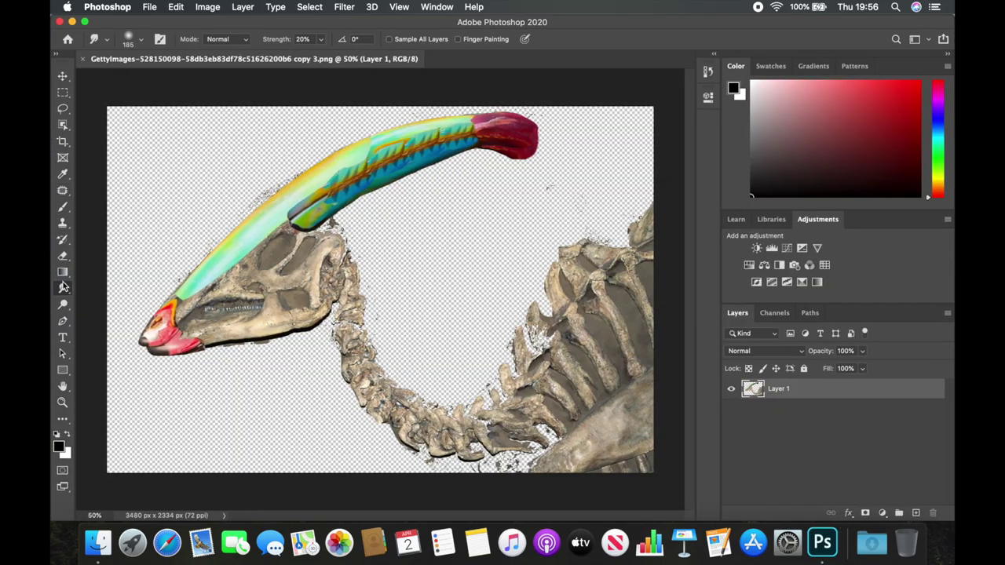
Step: Set the Patch tool to Normal mode and patch a first area of the crest
{"action": "left_click", "coordinate": [128, 39]}
{"action": "key", "text": "Escape"}
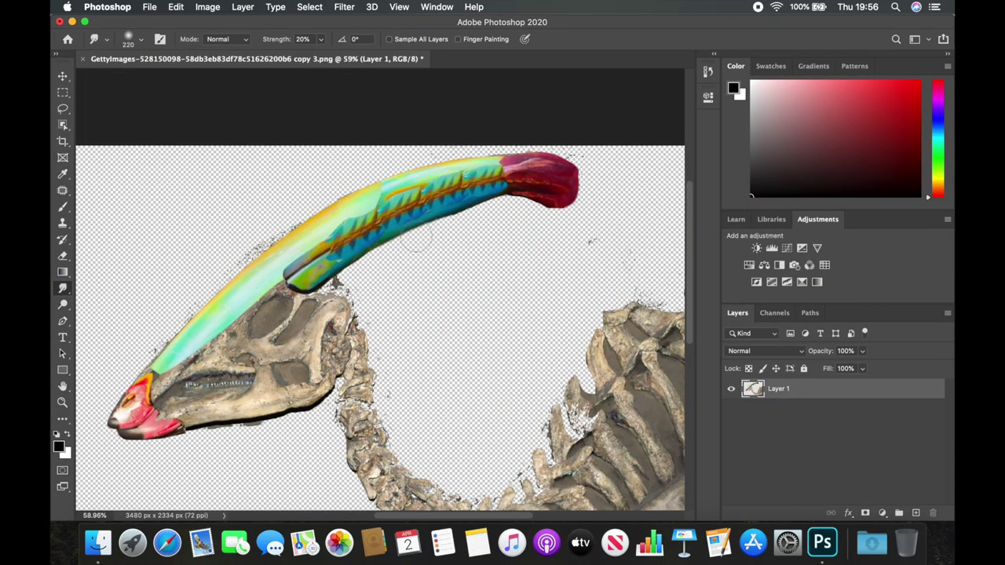
{"action": "scroll", "coordinate": [511, 212], "scroll_direction": "up", "scroll_amount": 3}
{"action": "scroll", "coordinate": [426, 224], "scroll_direction": "down", "scroll_amount": 1}
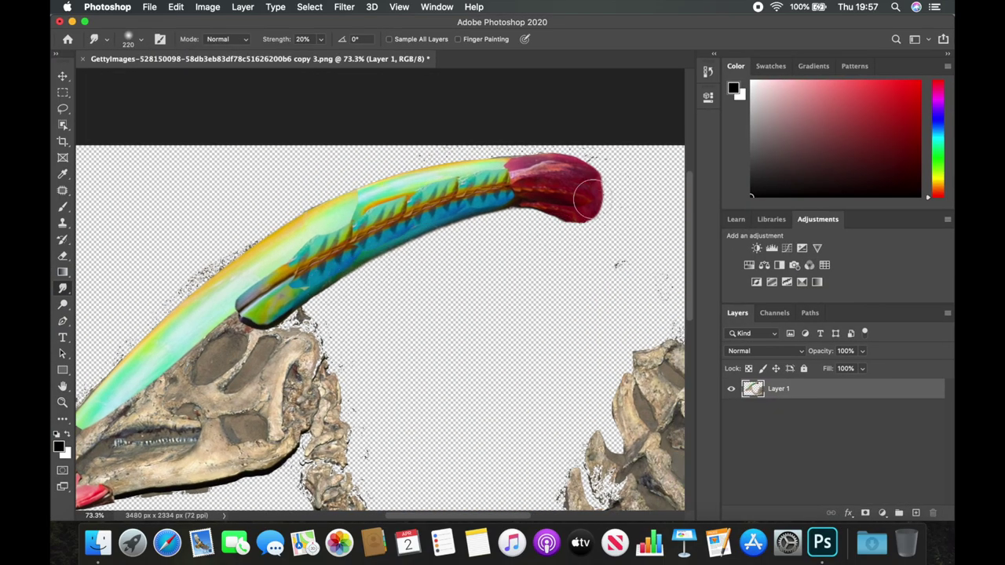
{"action": "scroll", "coordinate": [280, 258], "scroll_direction": "up", "scroll_amount": 2}
{"action": "key", "text": "j"}
{"action": "left_click", "coordinate": [235, 31]}
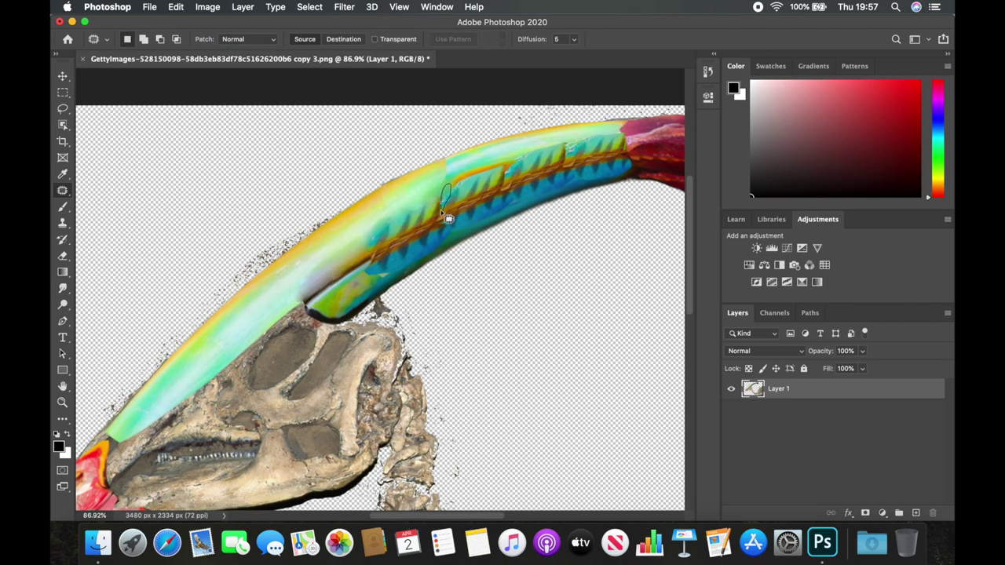
{"action": "scroll", "coordinate": [441, 211], "scroll_direction": "up", "scroll_amount": 1}
{"action": "left_click_drag", "start_coordinate": [464, 194], "coordinate": [445, 184]}
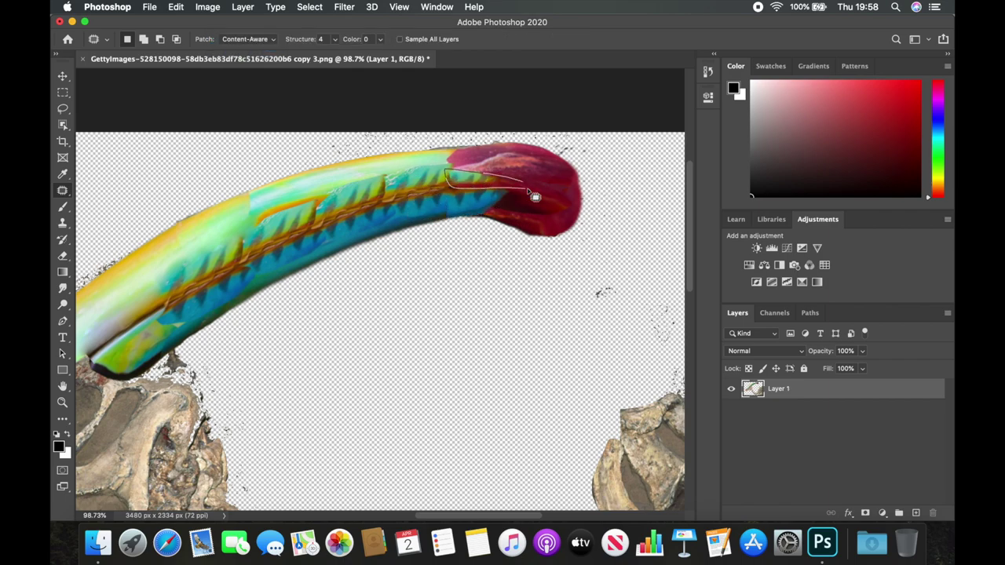
Step: Patch two more blotchy seams on the rainbow crest and drop the selections
{"action": "scroll", "coordinate": [530, 197], "scroll_direction": "down", "scroll_amount": 2}
{"action": "scroll", "coordinate": [534, 195], "scroll_direction": "up", "scroll_amount": 2}
{"action": "scroll", "coordinate": [541, 190], "scroll_direction": "up", "scroll_amount": 1}
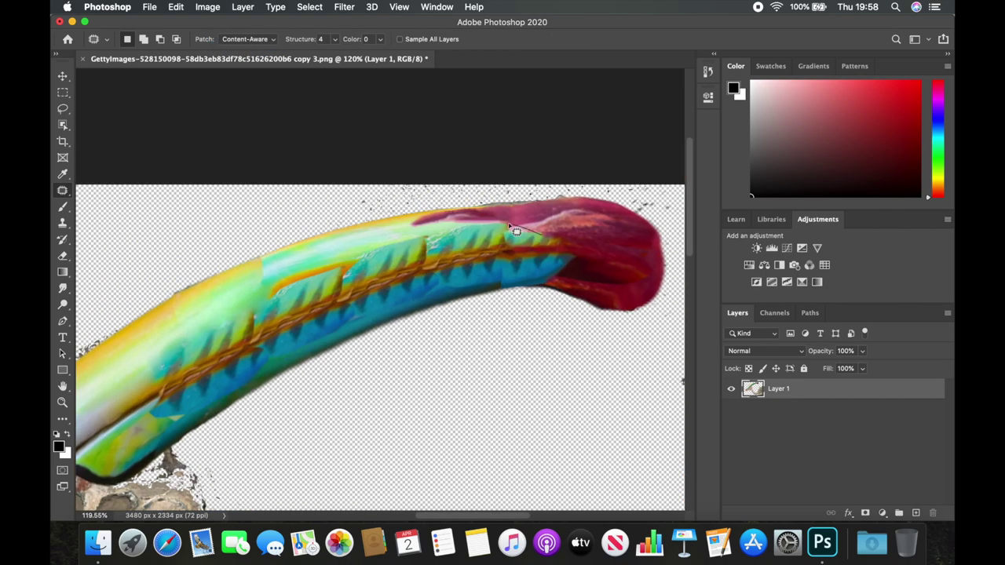
{"action": "scroll", "coordinate": [530, 239], "scroll_direction": "up", "scroll_amount": 1}
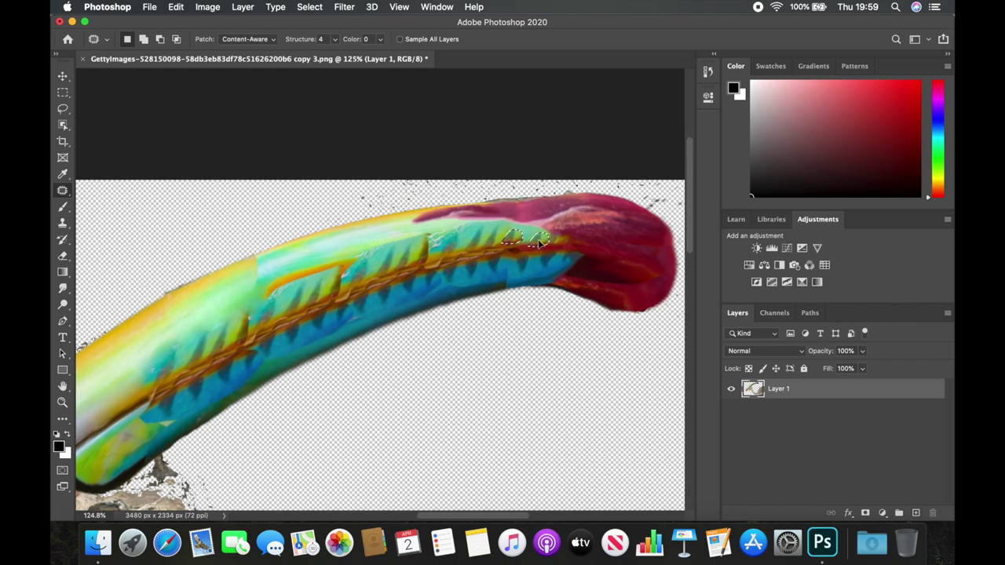
{"action": "scroll", "coordinate": [545, 305], "scroll_direction": "up", "scroll_amount": 2}
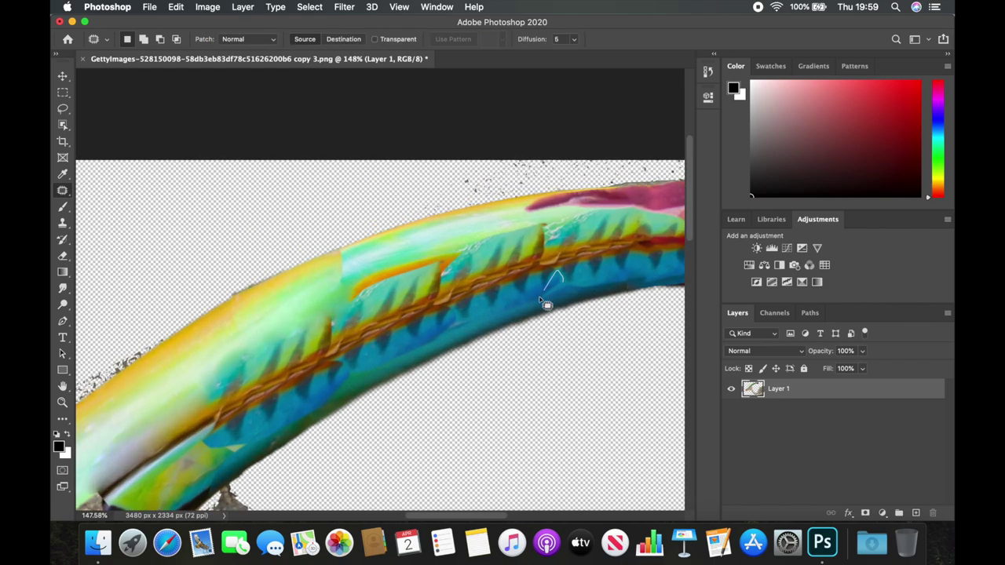
{"action": "scroll", "coordinate": [443, 326], "scroll_direction": "left", "scroll_amount": 2}
{"action": "left_click_drag", "start_coordinate": [482, 301], "coordinate": [460, 313]}
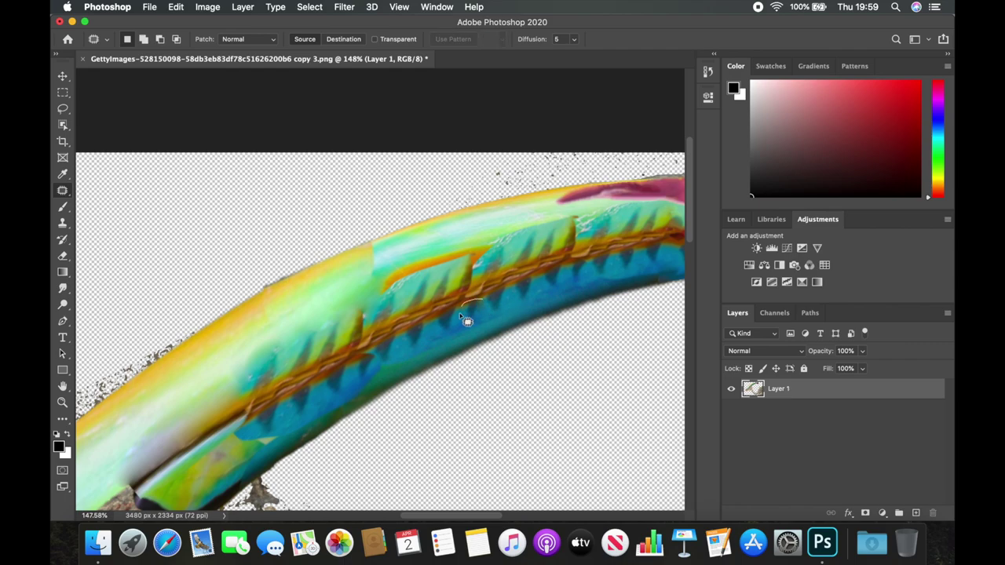
{"action": "scroll", "coordinate": [561, 291], "scroll_direction": "left", "scroll_amount": 3}
{"action": "scroll", "coordinate": [440, 345], "scroll_direction": "down", "scroll_amount": 2}
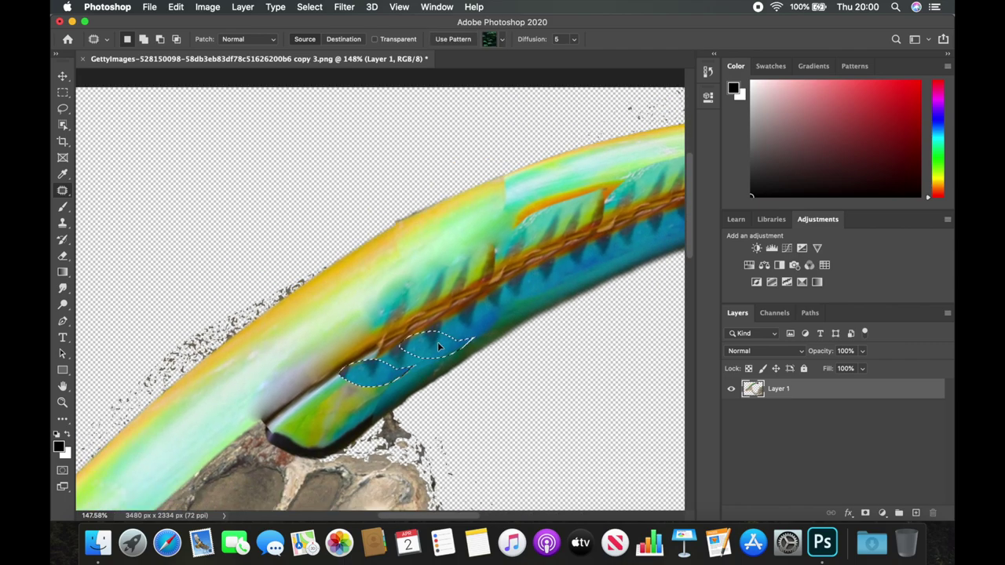
{"action": "scroll", "coordinate": [447, 259], "scroll_direction": "down", "scroll_amount": 2}
{"action": "left_click_drag", "start_coordinate": [395, 296], "coordinate": [469, 276]}
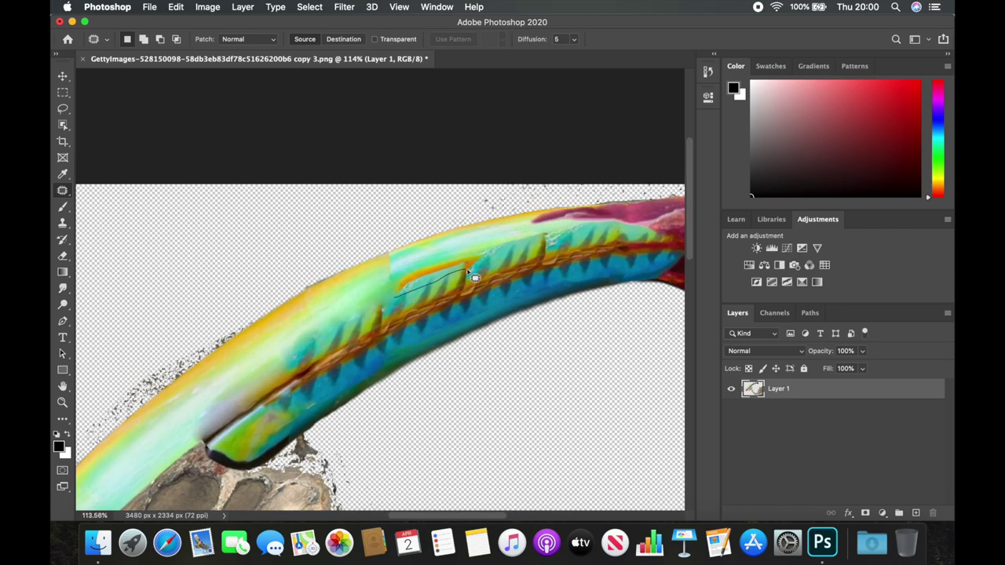
{"action": "scroll", "coordinate": [363, 319], "scroll_direction": "up", "scroll_amount": 1}
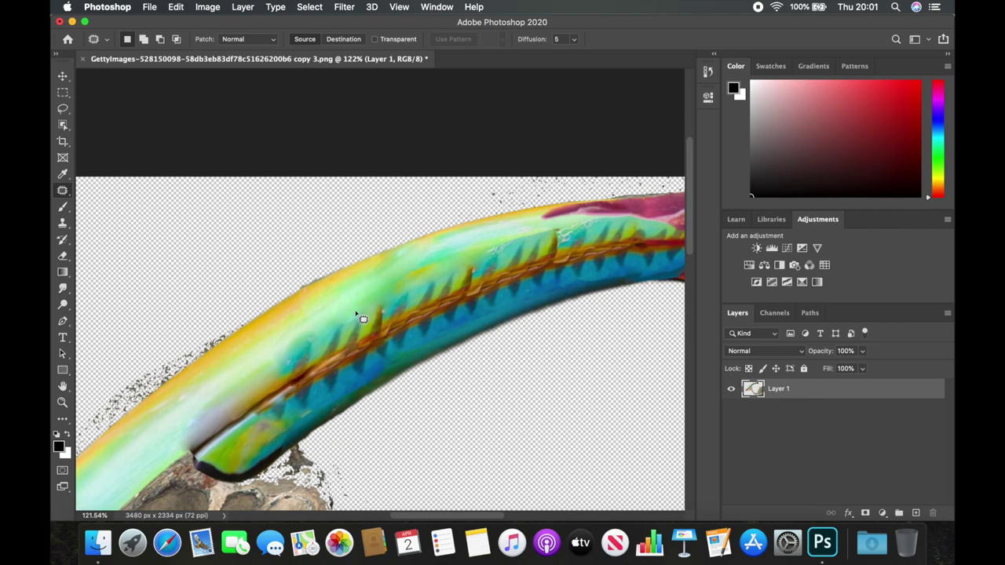
{"action": "scroll", "coordinate": [444, 323], "scroll_direction": "right", "scroll_amount": 3}
{"action": "scroll", "coordinate": [408, 318], "scroll_direction": "up", "scroll_amount": 1}
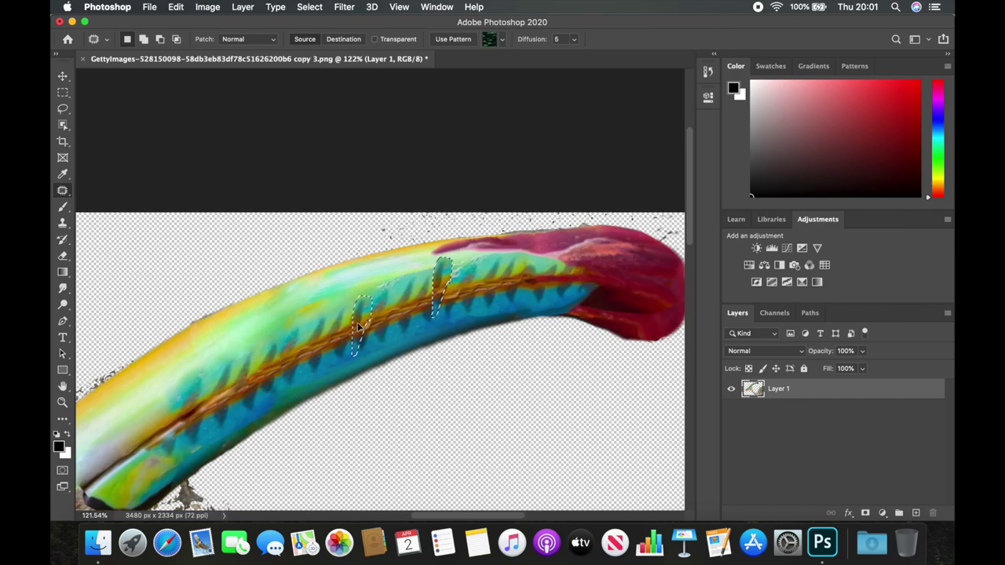
{"action": "left_click", "coordinate": [178, 381]}
Step: Enlarge the smudge brush and smooth the crest seams, then deselect
{"action": "scroll", "coordinate": [554, 312], "scroll_direction": "right", "scroll_amount": 2}
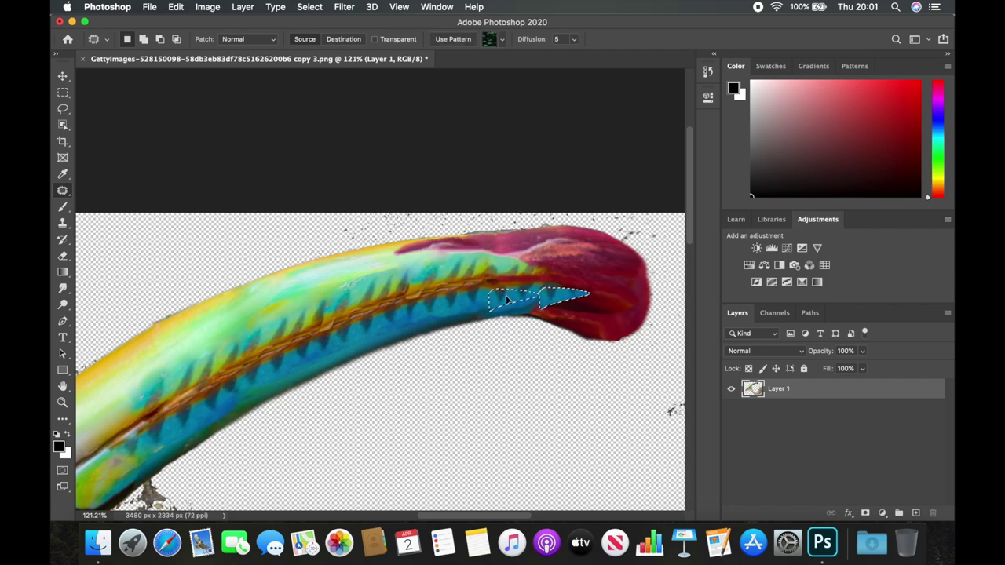
{"action": "scroll", "coordinate": [308, 303], "scroll_direction": "up", "scroll_amount": 1}
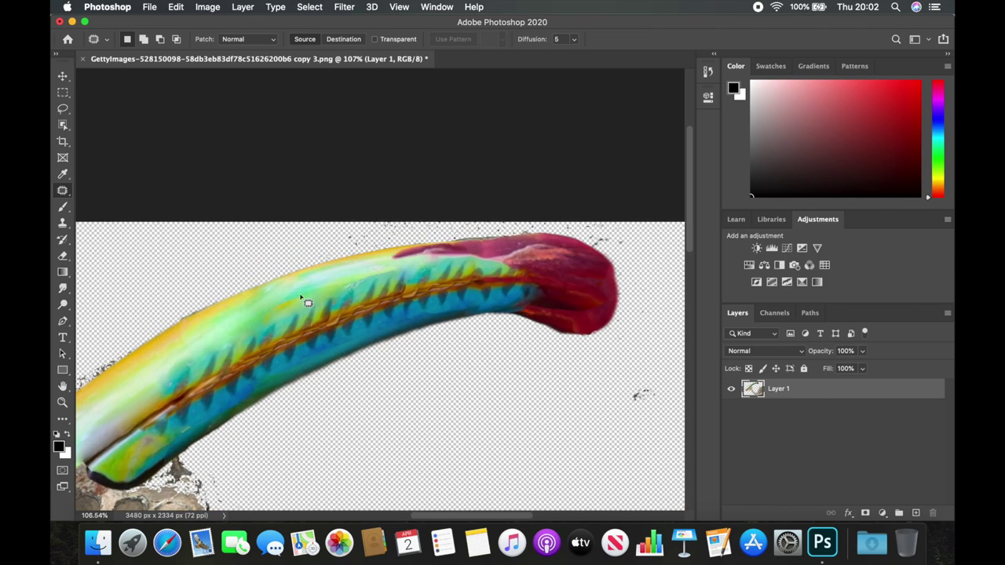
{"action": "scroll", "coordinate": [330, 298], "scroll_direction": "up", "scroll_amount": 1}
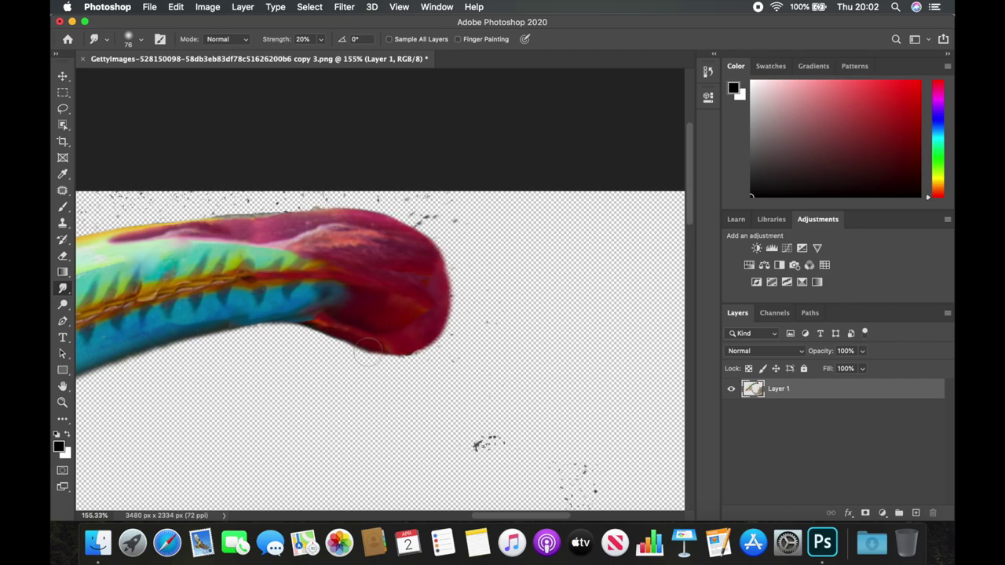
{"action": "scroll", "coordinate": [369, 350], "scroll_direction": "left", "scroll_amount": 5}
{"action": "scroll", "coordinate": [368, 349], "scroll_direction": "down", "scroll_amount": 3}
{"action": "scroll", "coordinate": [263, 455], "scroll_direction": "left", "scroll_amount": 4}
{"action": "scroll", "coordinate": [262, 455], "scroll_direction": "down", "scroll_amount": 3}
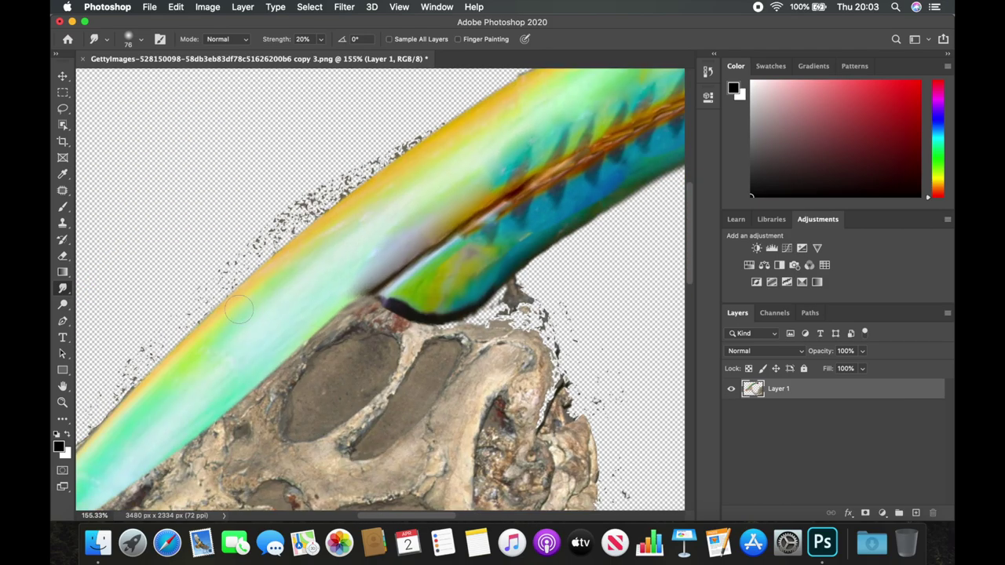
{"action": "scroll", "coordinate": [239, 310], "scroll_direction": "down", "scroll_amount": 2}
{"action": "scroll", "coordinate": [430, 321], "scroll_direction": "down", "scroll_amount": 2}
{"action": "scroll", "coordinate": [332, 356], "scroll_direction": "up", "scroll_amount": 2}
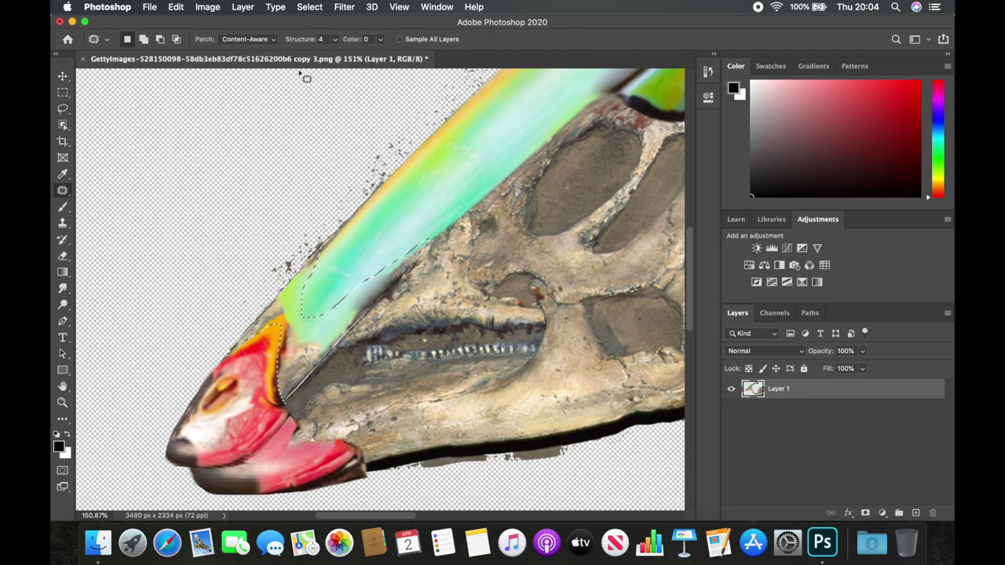
{"action": "scroll", "coordinate": [300, 298], "scroll_direction": "down", "scroll_amount": 1}
{"action": "scroll", "coordinate": [299, 297], "scroll_direction": "down", "scroll_amount": 1}
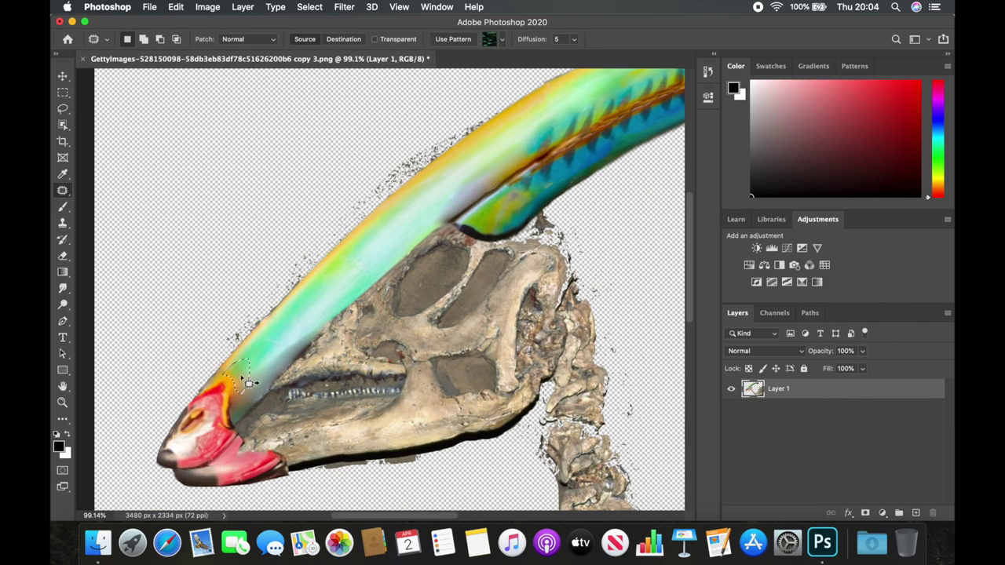
{"action": "scroll", "coordinate": [563, 220], "scroll_direction": "up", "scroll_amount": 1}
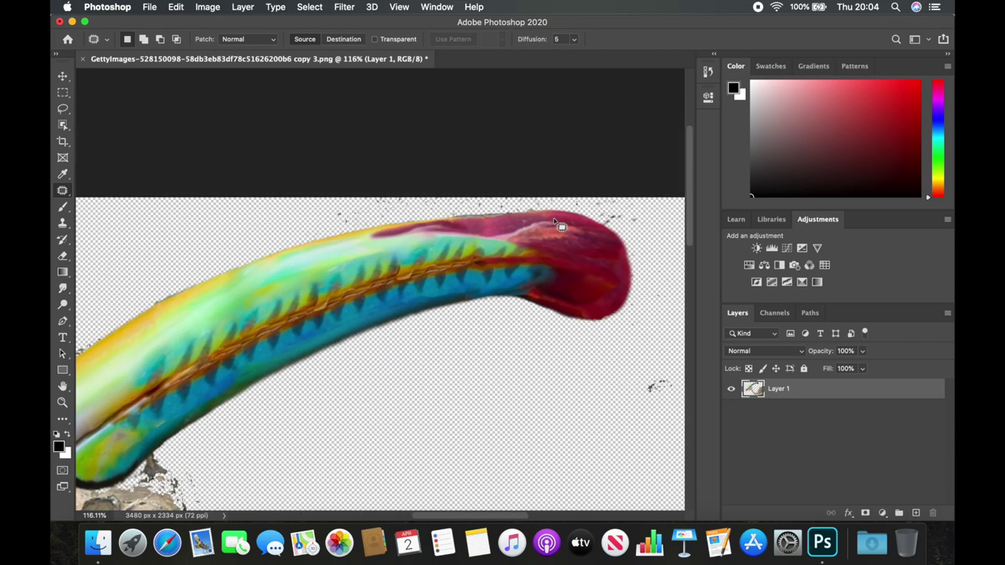
{"action": "scroll", "coordinate": [388, 240], "scroll_direction": "up", "scroll_amount": 2}
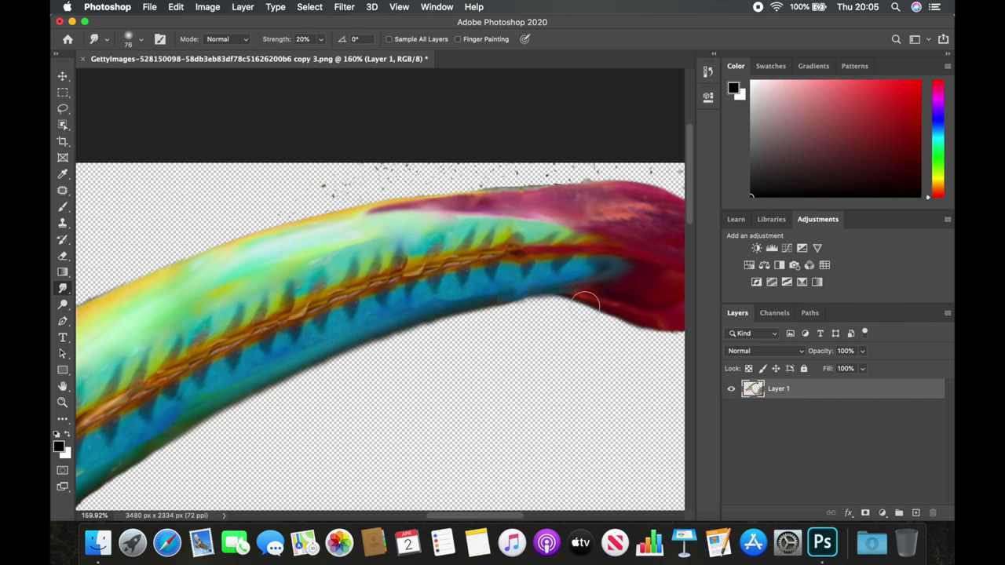
{"action": "scroll", "coordinate": [369, 358], "scroll_direction": "down", "scroll_amount": 1}
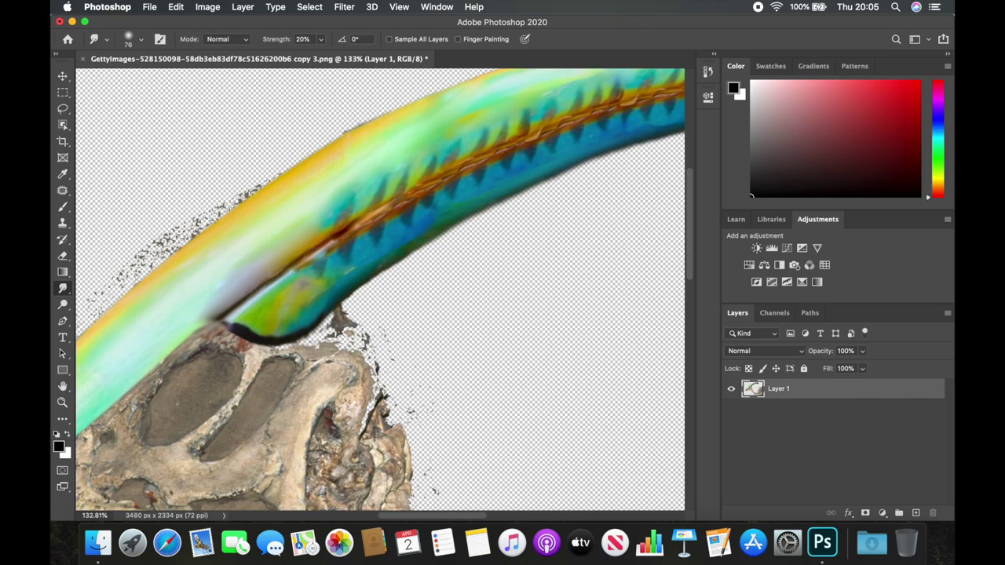
{"action": "scroll", "coordinate": [187, 312], "scroll_direction": "up", "scroll_amount": 5}
{"action": "key", "text": "bracketright"}
{"action": "key", "text": "bracketright"}
{"action": "key", "text": "bracketright"}
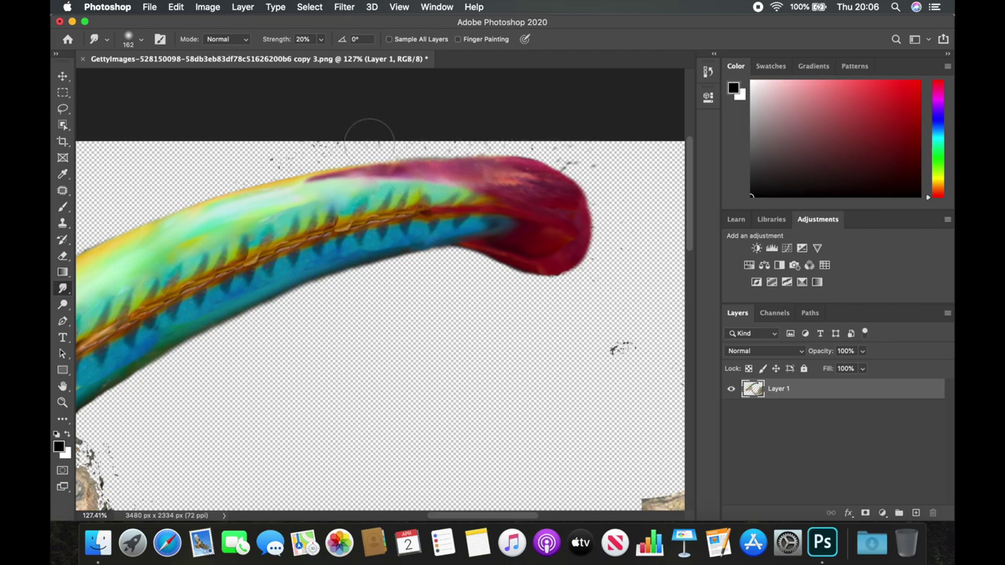
{"action": "scroll", "coordinate": [368, 140], "scroll_direction": "down", "scroll_amount": 2}
{"action": "scroll", "coordinate": [191, 224], "scroll_direction": "left", "scroll_amount": 5}
{"action": "scroll", "coordinate": [294, 332], "scroll_direction": "down", "scroll_amount": 1}
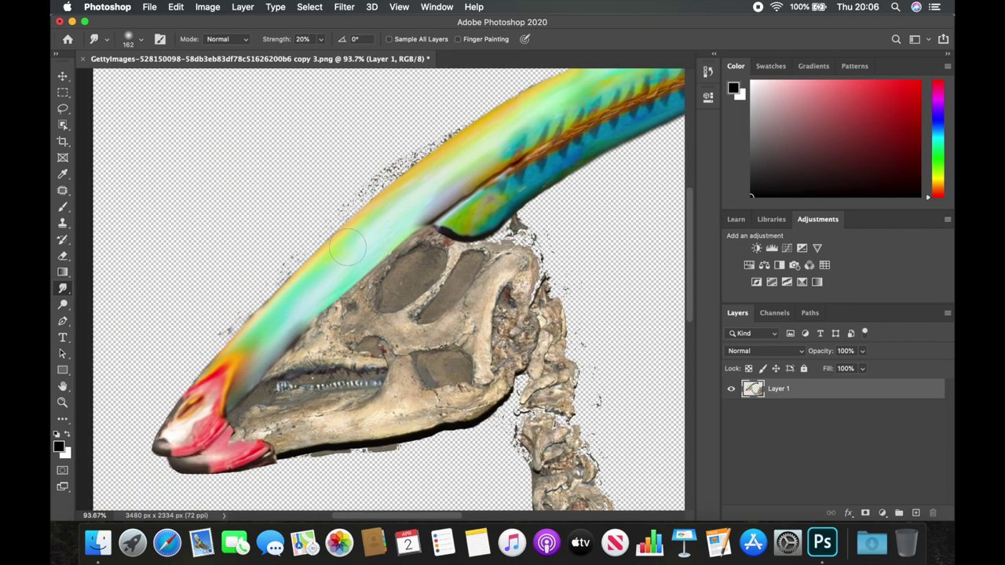
{"action": "scroll", "coordinate": [251, 471], "scroll_direction": "down", "scroll_amount": 2}
{"action": "scroll", "coordinate": [314, 314], "scroll_direction": "right", "scroll_amount": 2}
{"action": "scroll", "coordinate": [393, 196], "scroll_direction": "up", "scroll_amount": 4}
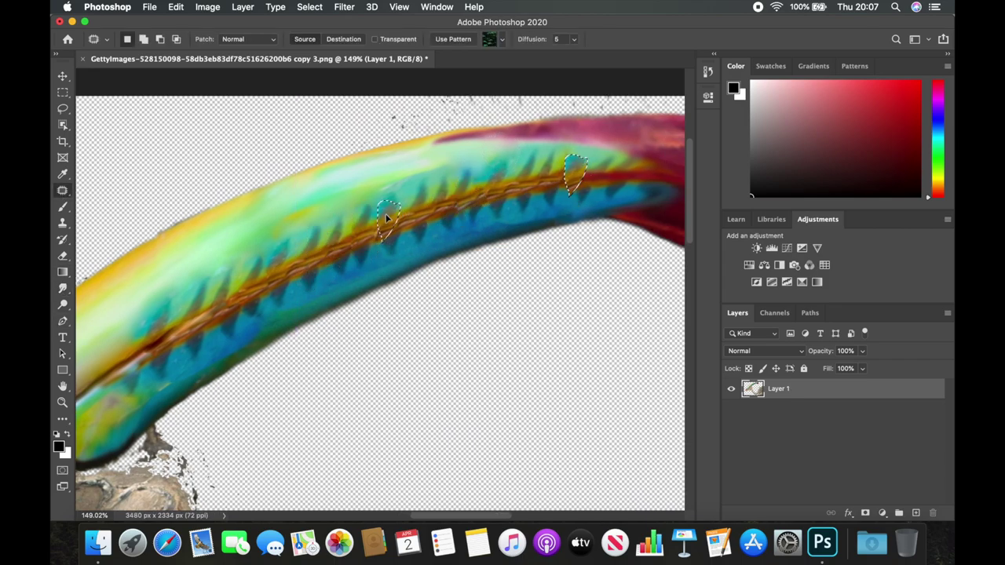
{"action": "scroll", "coordinate": [386, 221], "scroll_direction": "down", "scroll_amount": 5}
{"action": "key", "text": "ctrl+d"}
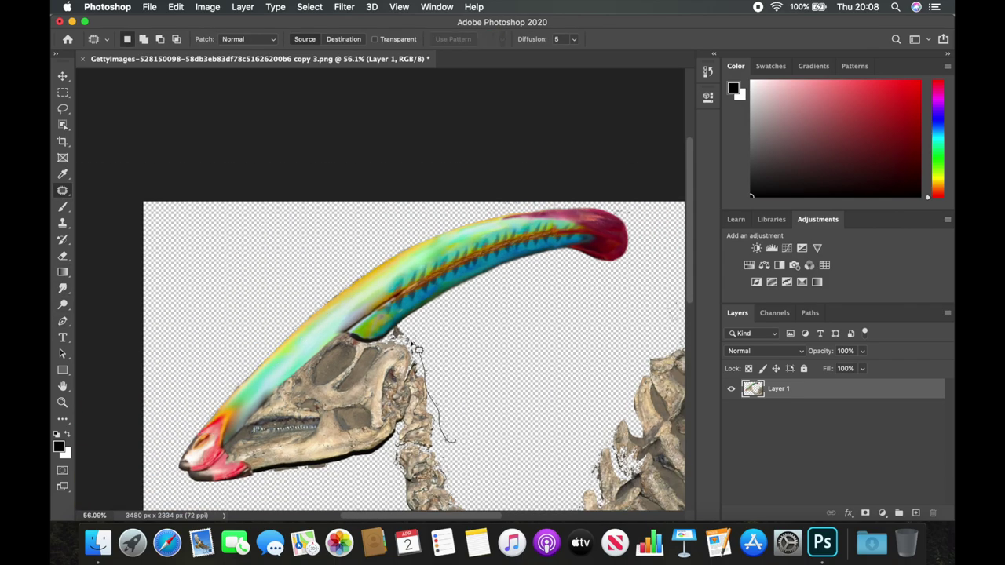
Step: Patch a rough spot on the crest and another near its edge
{"action": "scroll", "coordinate": [425, 357], "scroll_direction": "up", "scroll_amount": 3}
{"action": "scroll", "coordinate": [408, 235], "scroll_direction": "up", "scroll_amount": 3}
{"action": "scroll", "coordinate": [408, 146], "scroll_direction": "down", "scroll_amount": 2}
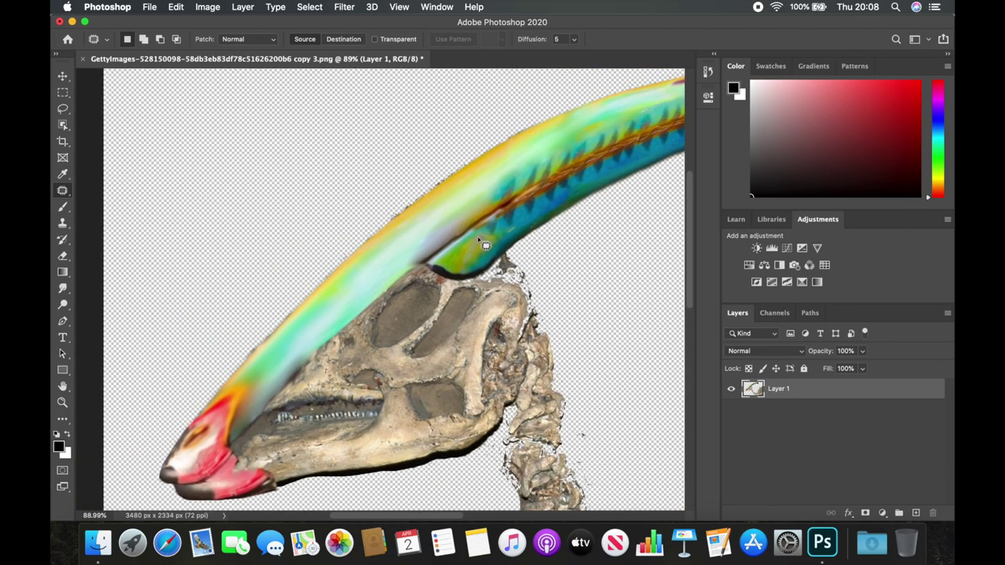
{"action": "scroll", "coordinate": [478, 239], "scroll_direction": "right", "scroll_amount": 2}
{"action": "left_click_drag", "start_coordinate": [198, 410], "coordinate": [262, 340]}
{"action": "key", "text": "ctrl+d"}
{"action": "scroll", "coordinate": [146, 352], "scroll_direction": "down", "scroll_amount": 3}
{"action": "scroll", "coordinate": [442, 366], "scroll_direction": "up", "scroll_amount": 4}
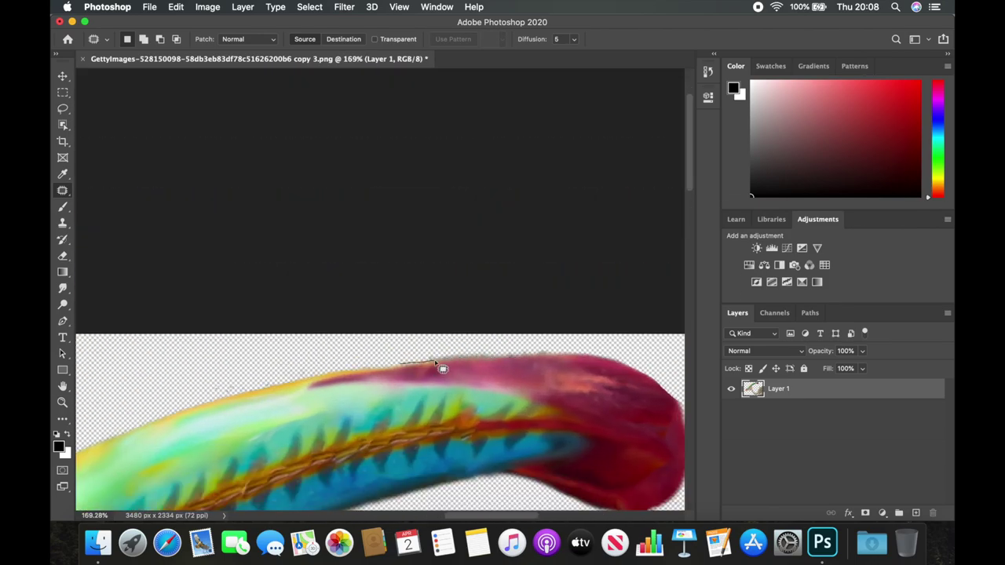
{"action": "scroll", "coordinate": [599, 352], "scroll_direction": "down", "scroll_amount": 1}
{"action": "scroll", "coordinate": [500, 442], "scroll_direction": "down", "scroll_amount": 1}
{"action": "scroll", "coordinate": [500, 442], "scroll_direction": "up", "scroll_amount": 2}
{"action": "left_click_drag", "start_coordinate": [509, 257], "coordinate": [391, 334]}
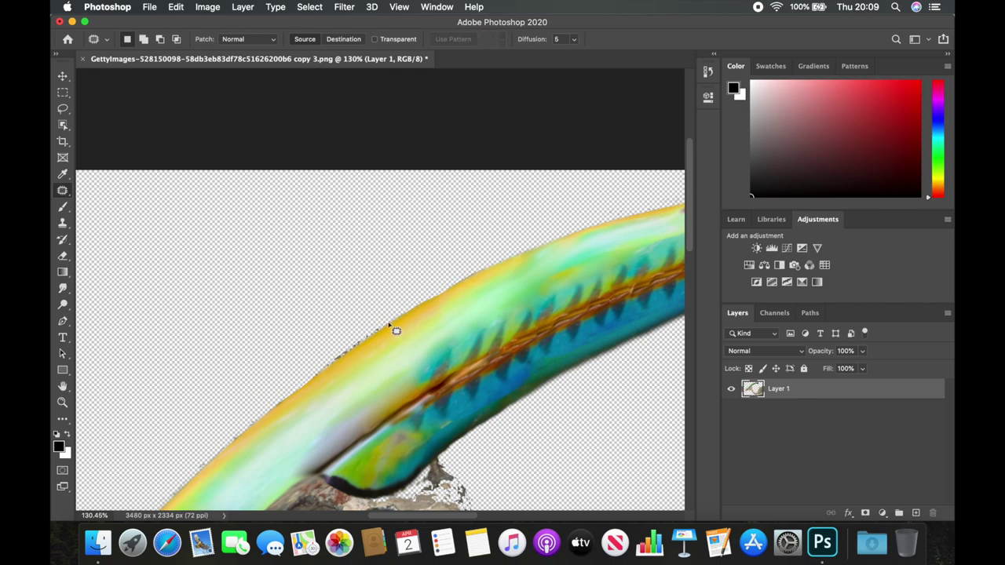
{"action": "scroll", "coordinate": [395, 330], "scroll_direction": "down", "scroll_amount": 5}
{"action": "scroll", "coordinate": [169, 337], "scroll_direction": "down", "scroll_amount": 1}
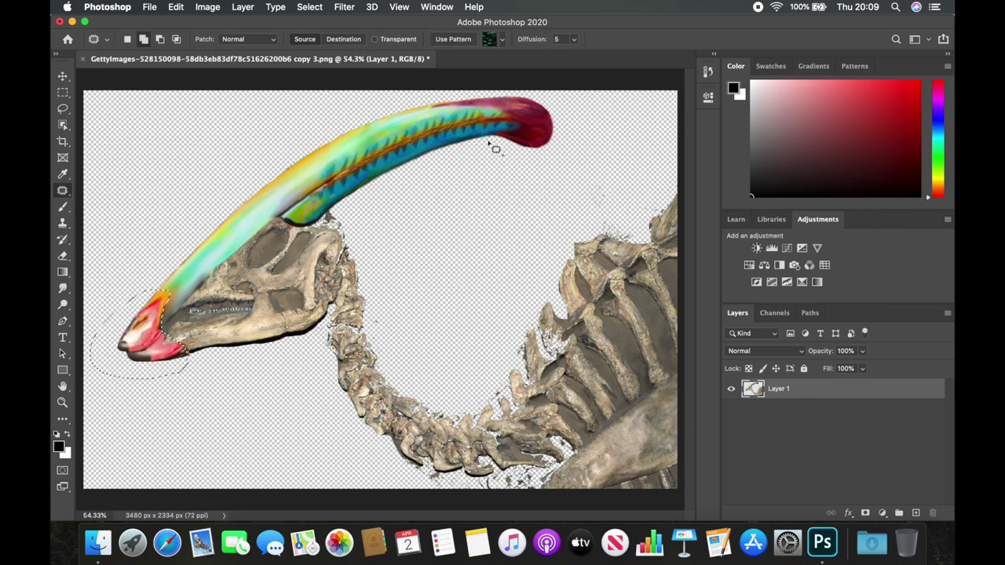
Step: Recolour the selected crest and beak tips with Hue/Saturation, shifting the hue and ticking Colorize
{"action": "key", "text": "ctrl+u"}
{"action": "mouse_move", "coordinate": [699, 174]}
{"action": "left_mouse_down"}
{"action": "mouse_move", "coordinate": [729, 174]}
{"action": "mouse_move", "coordinate": [671, 202]}
{"action": "mouse_move", "coordinate": [727, 179]}
{"action": "mouse_move", "coordinate": [715, 188]}
{"action": "left_mouse_up"}
{"action": "left_click", "coordinate": [819, 243]}
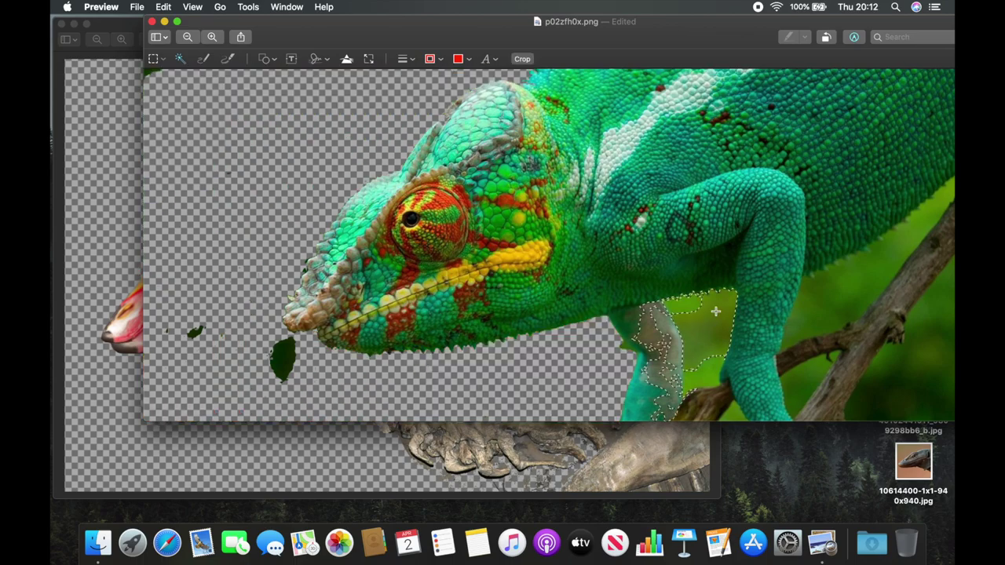
Step: Erase the green background beside and between the chameleon's legs to transparency
{"action": "left_click_drag", "start_coordinate": [715, 312], "coordinate": [687, 291]}
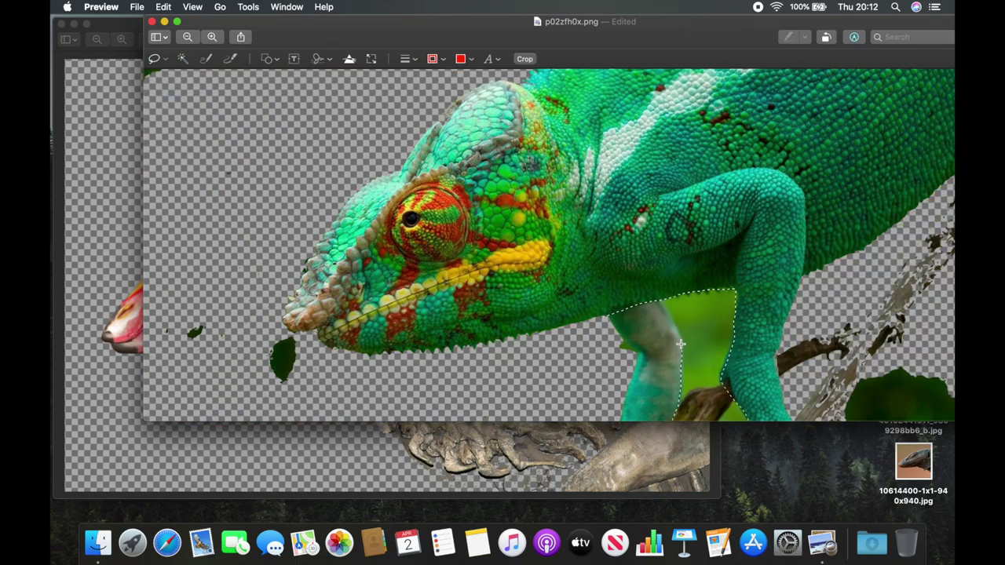
{"action": "scroll", "coordinate": [680, 344], "scroll_direction": "up", "scroll_amount": 3}
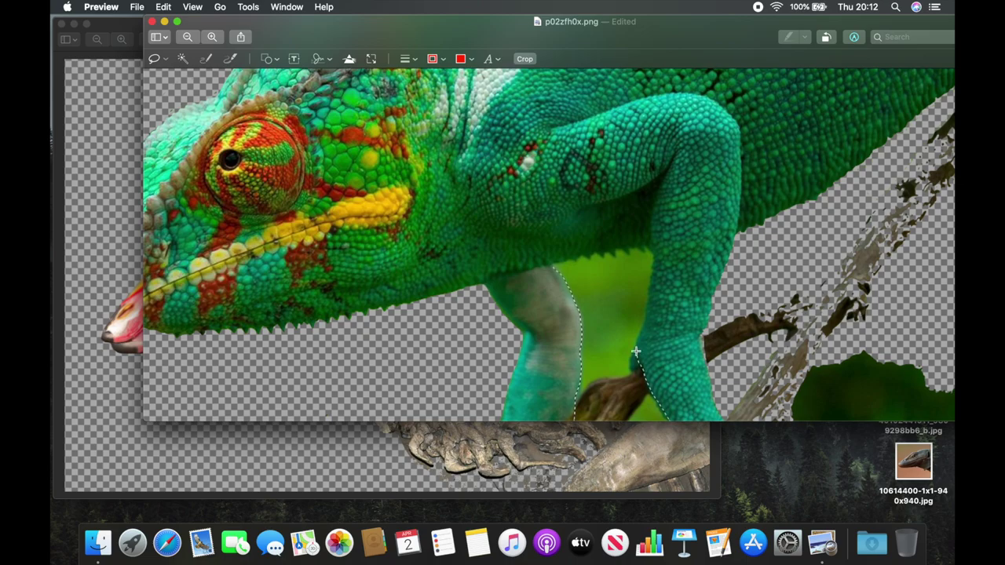
{"action": "key", "text": "Delete"}
{"action": "scroll", "coordinate": [639, 365], "scroll_direction": "down", "scroll_amount": 5}
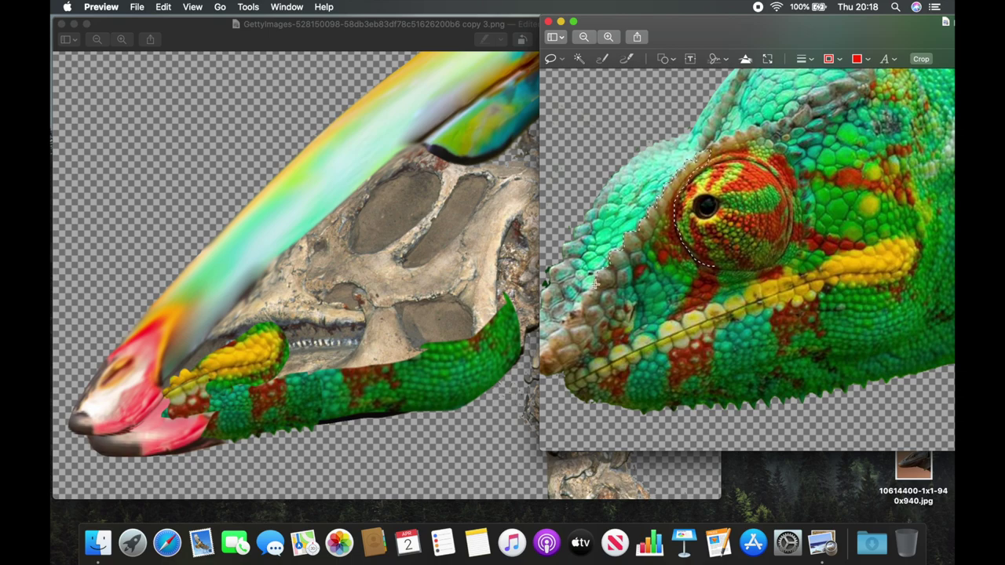
Step: Drag pasted chameleon skin patches over the dinosaur's jaw and skull
{"action": "left_click_drag", "start_coordinate": [510, 204], "coordinate": [443, 143]}
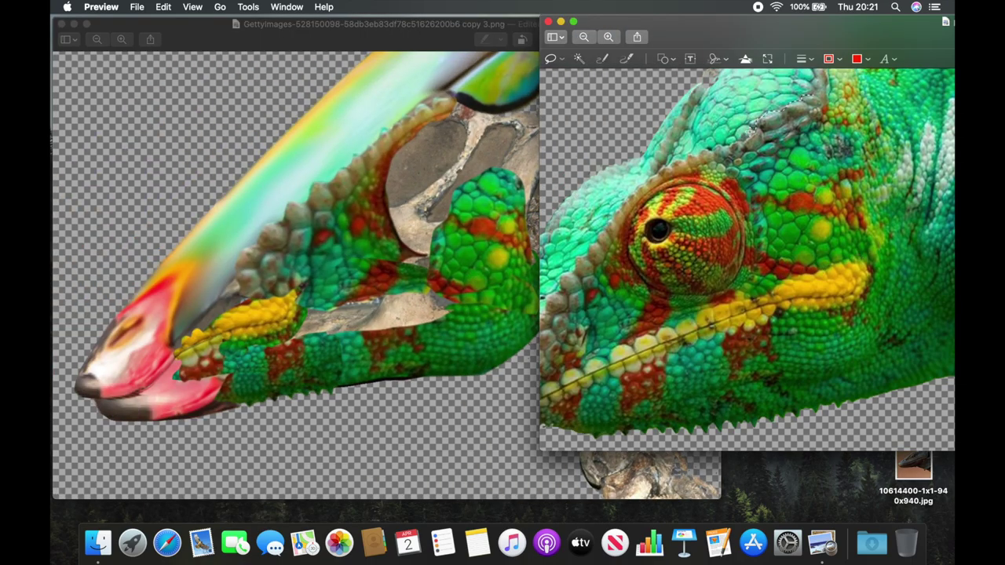
{"action": "left_click_drag", "start_coordinate": [259, 282], "coordinate": [303, 215]}
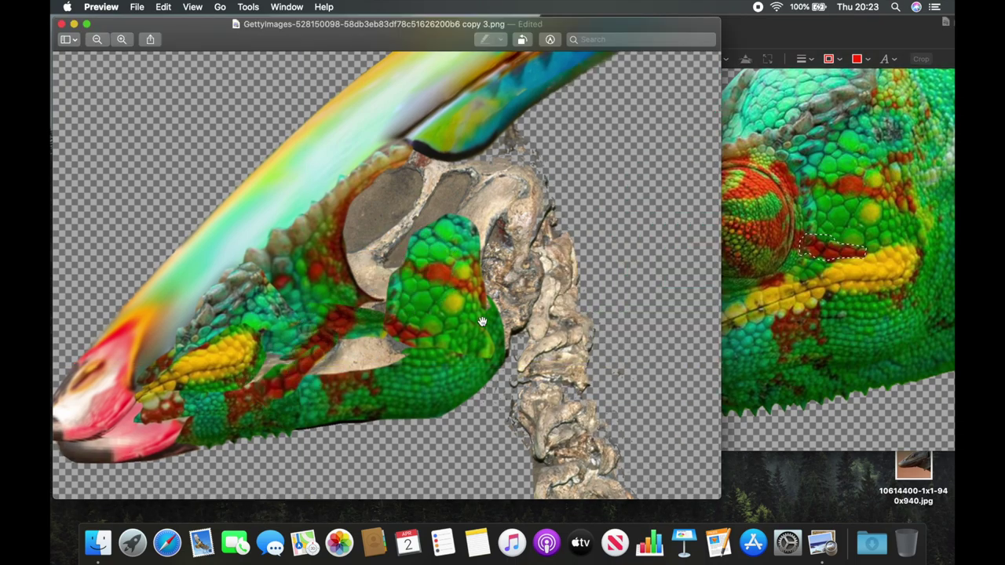
{"action": "left_click", "coordinate": [815, 233]}
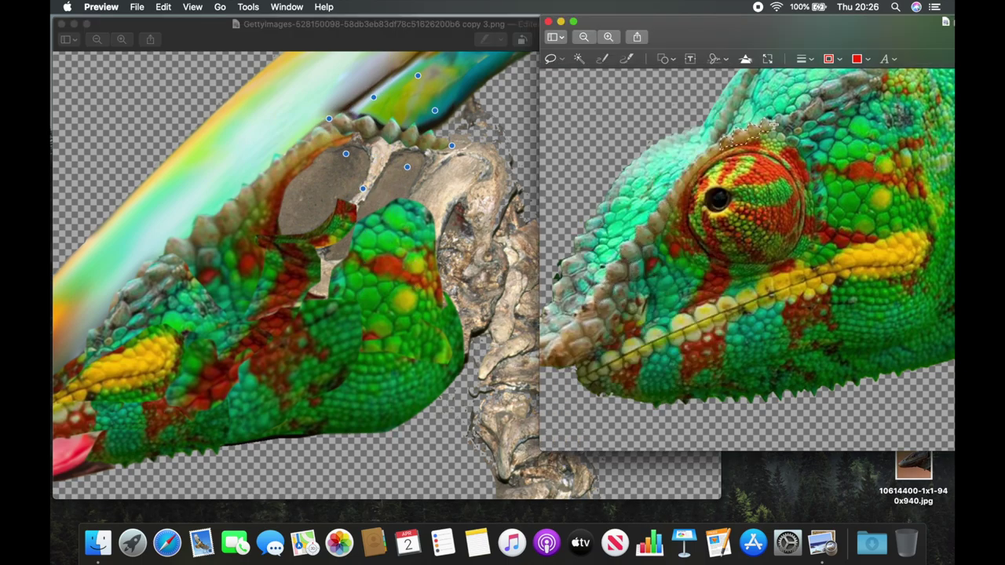
{"action": "left_click", "coordinate": [387, 258]}
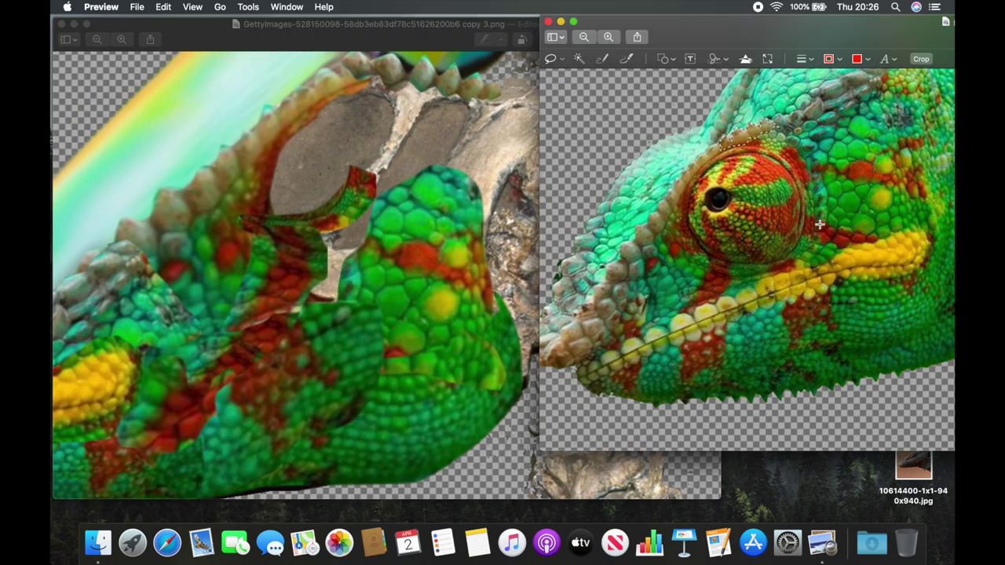
{"action": "left_click", "coordinate": [384, 216]}
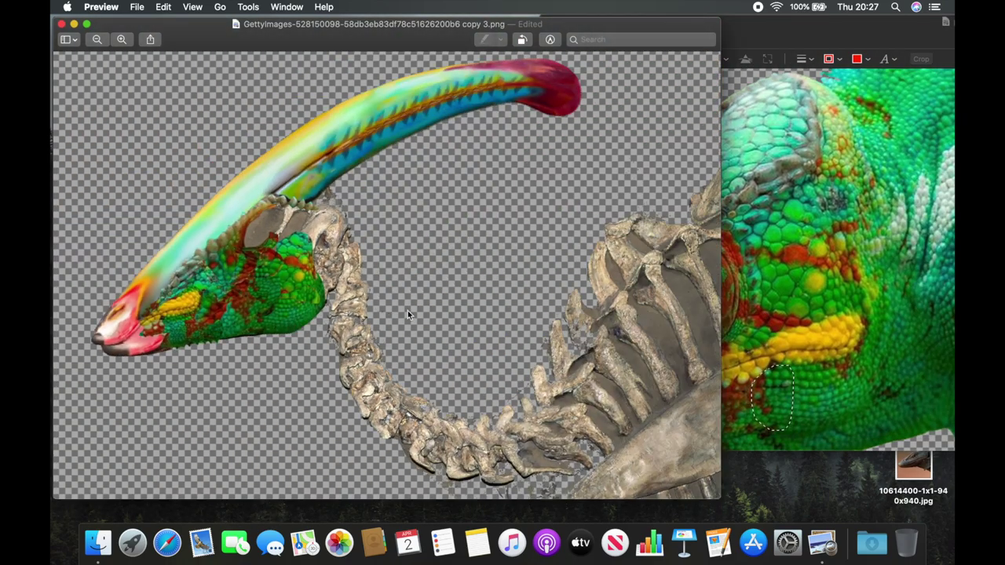
{"action": "left_click", "coordinate": [809, 175]}
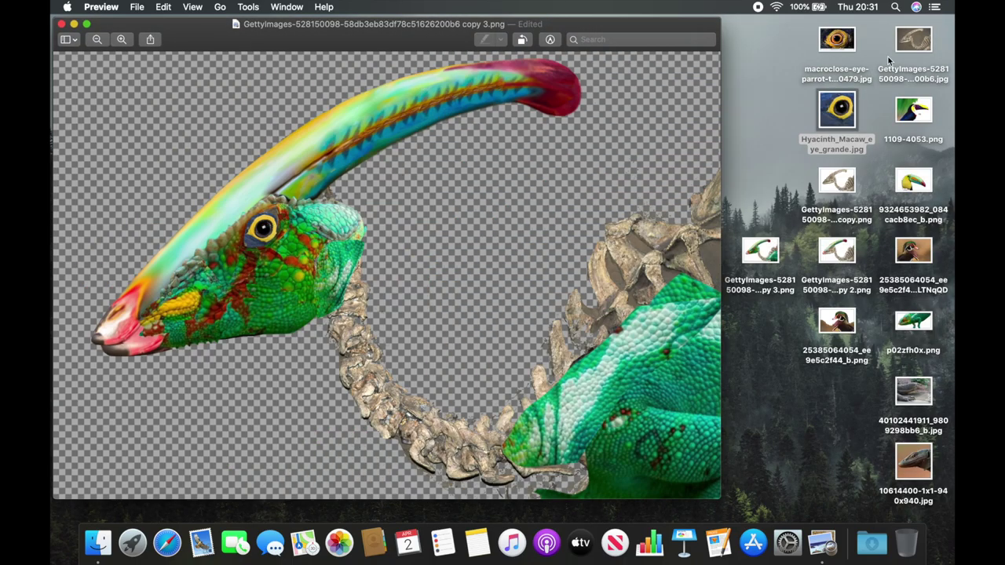
Step: Open the parrot eye photo and the monitor lizard photo from the desktop
{"action": "double_click", "coordinate": [837, 43]}
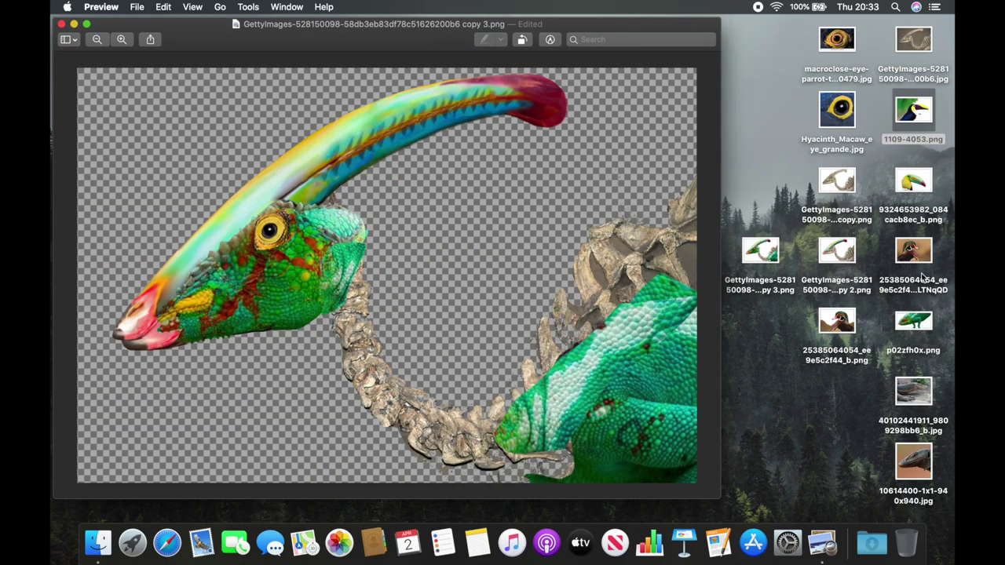
{"action": "left_click", "coordinate": [913, 182]}
{"action": "double_click", "coordinate": [913, 390]}
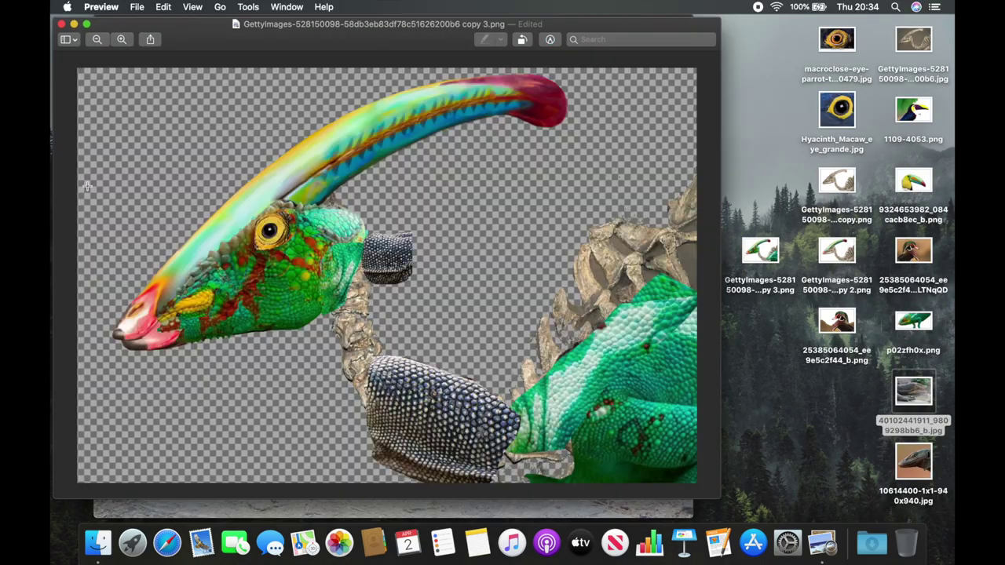
Step: Move and rotate monitor lizard skin pieces along the dinosaur's neck toward the head
{"action": "left_click_drag", "start_coordinate": [549, 417], "coordinate": [528, 422]}
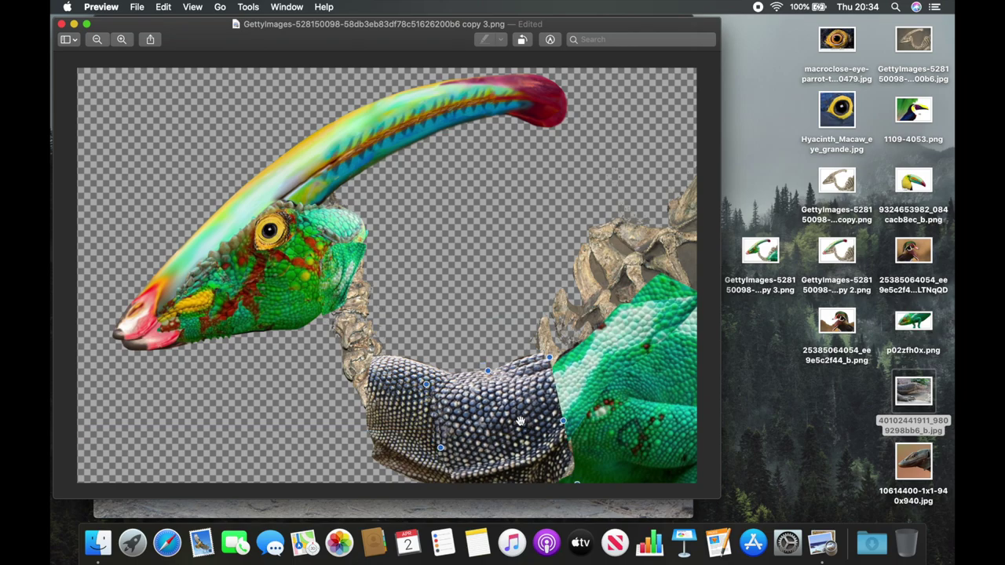
{"action": "mouse_move", "coordinate": [528, 423]}
{"action": "left_mouse_down"}
{"action": "mouse_move", "coordinate": [408, 415]}
{"action": "mouse_move", "coordinate": [415, 372]}
{"action": "left_mouse_up"}
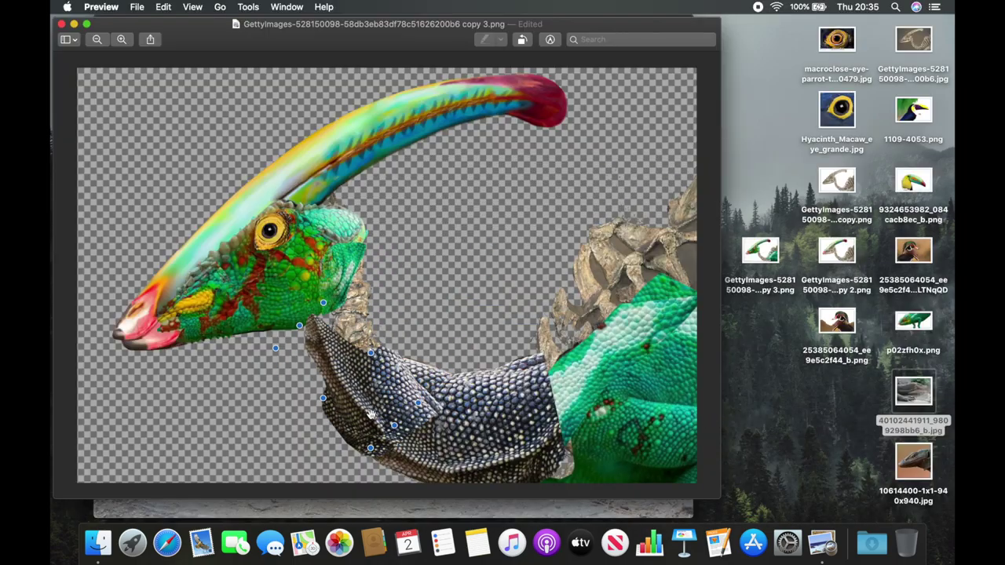
{"action": "left_click_drag", "start_coordinate": [409, 440], "coordinate": [426, 378]}
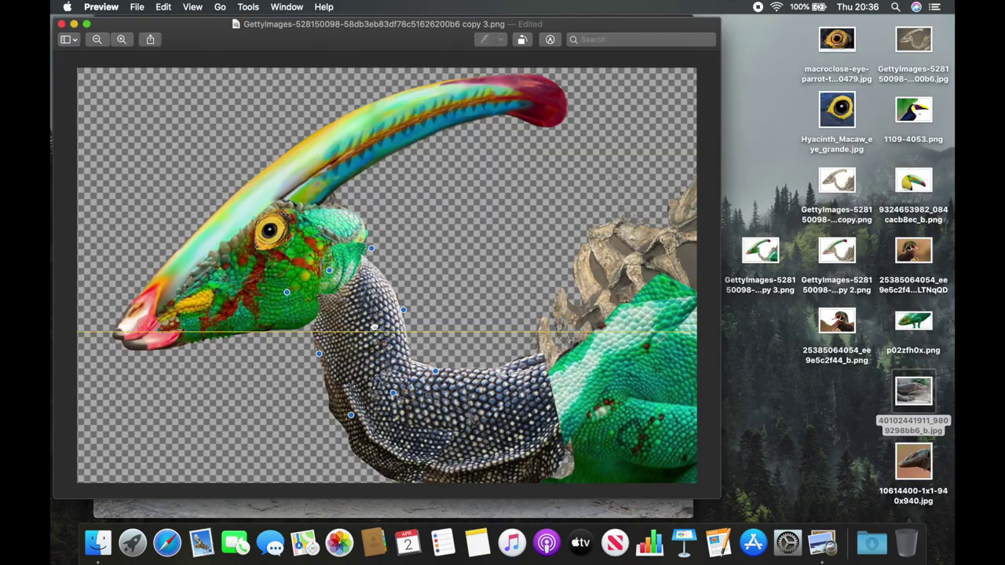
{"action": "mouse_move", "coordinate": [398, 314]}
{"action": "left_mouse_down"}
{"action": "mouse_move", "coordinate": [469, 276]}
{"action": "mouse_move", "coordinate": [374, 271]}
{"action": "left_mouse_up"}
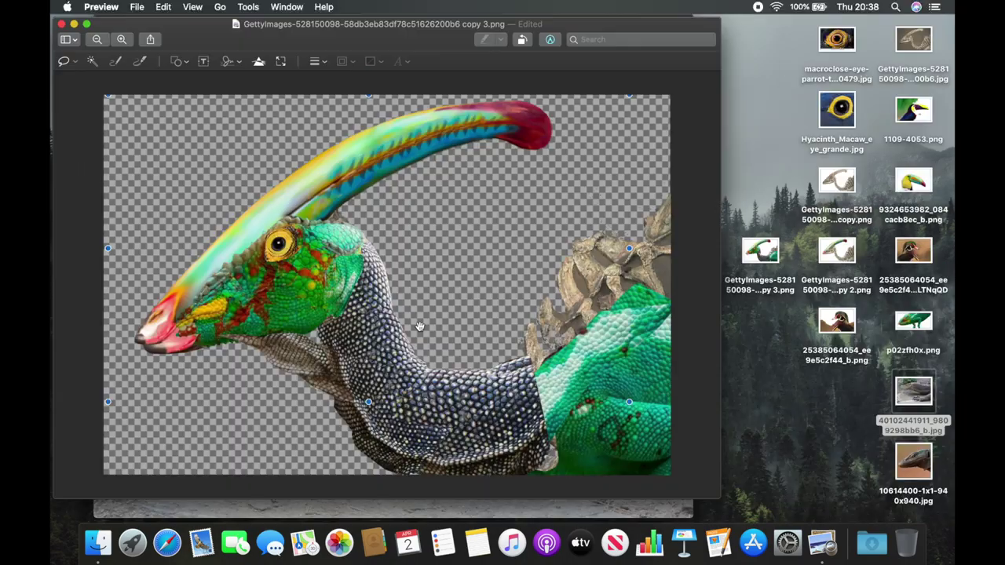
{"action": "scroll", "coordinate": [307, 362], "scroll_direction": "up", "scroll_amount": 5}
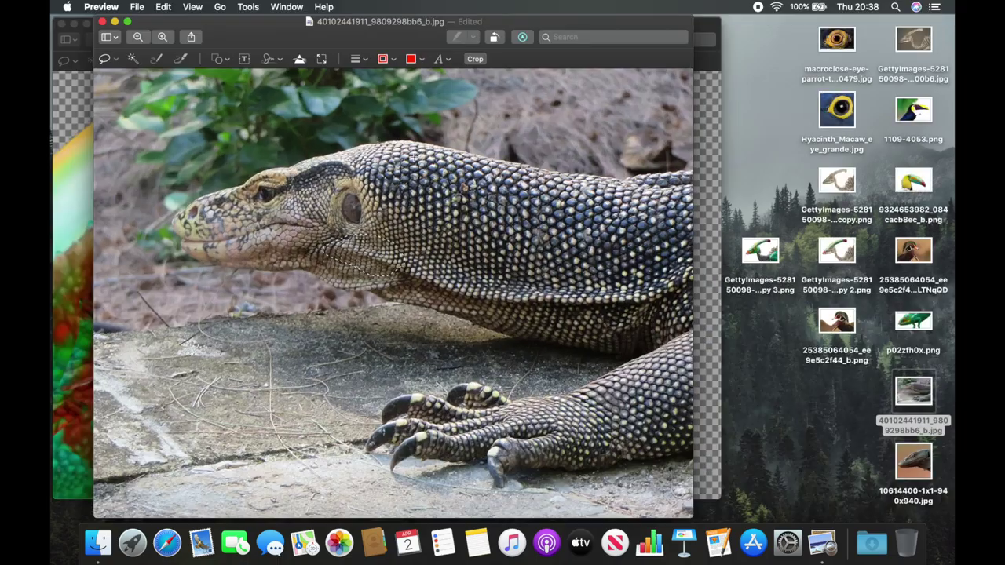
{"action": "scroll", "coordinate": [361, 349], "scroll_direction": "down", "scroll_amount": 5}
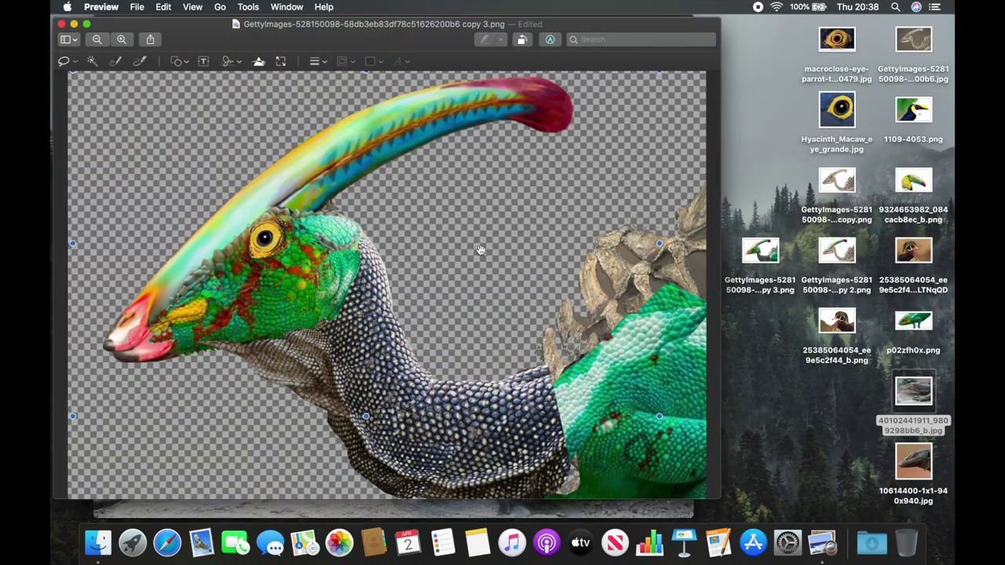
{"action": "scroll", "coordinate": [361, 349], "scroll_direction": "down", "scroll_amount": 2}
Step: Paste another lizard skin piece into the composite, then open it in Adobe Photoshop 2020
{"action": "key", "text": "ctrl+Up"}
{"action": "left_click", "coordinate": [411, 220]}
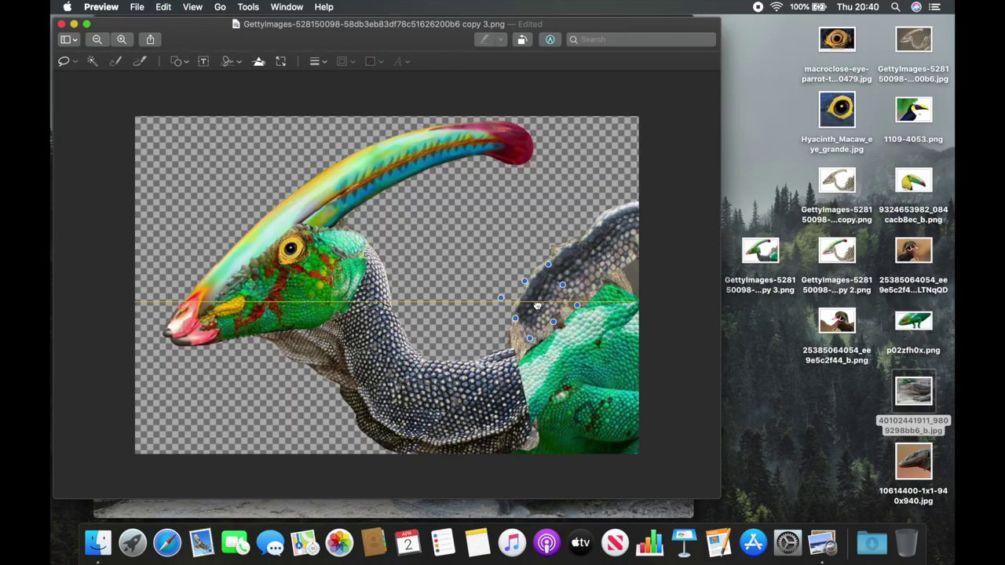
{"action": "key", "text": "ctrl+Up"}
{"action": "key", "text": "super+r"}
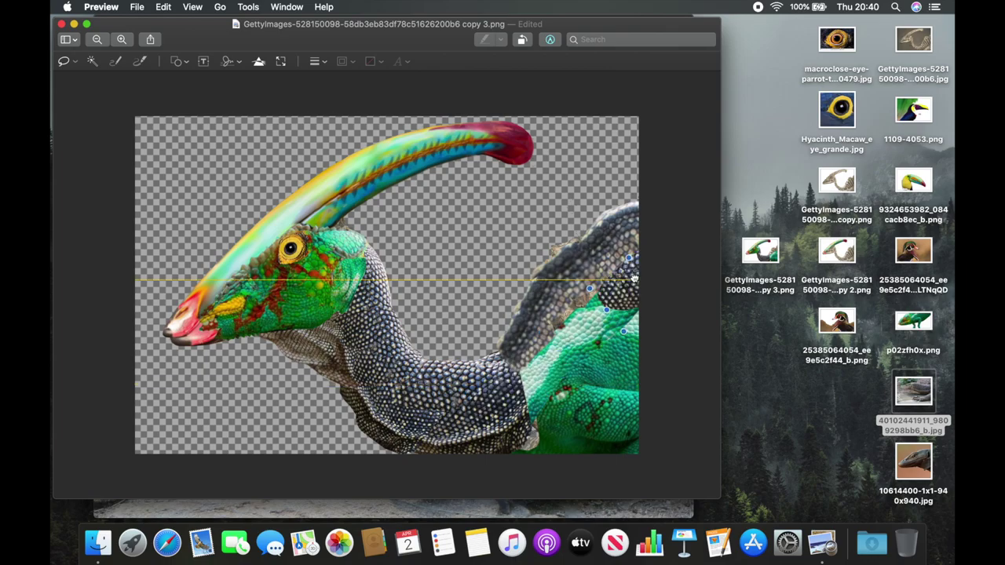
{"action": "key", "text": "super+v"}
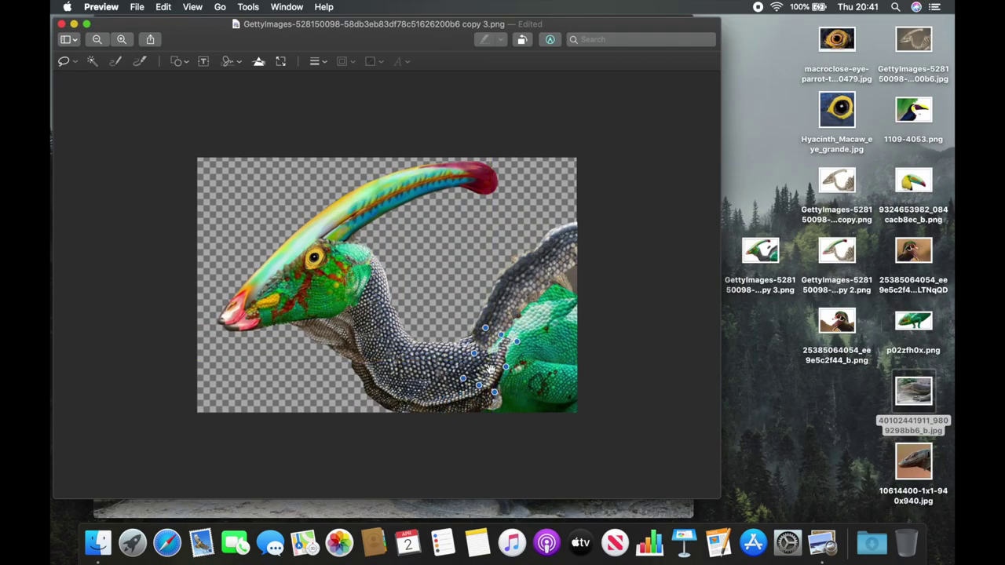
{"action": "scroll", "coordinate": [482, 369], "scroll_direction": "up", "scroll_amount": 5}
{"action": "scroll", "coordinate": [479, 373], "scroll_direction": "down", "scroll_amount": 3}
{"action": "scroll", "coordinate": [475, 376], "scroll_direction": "down", "scroll_amount": 4}
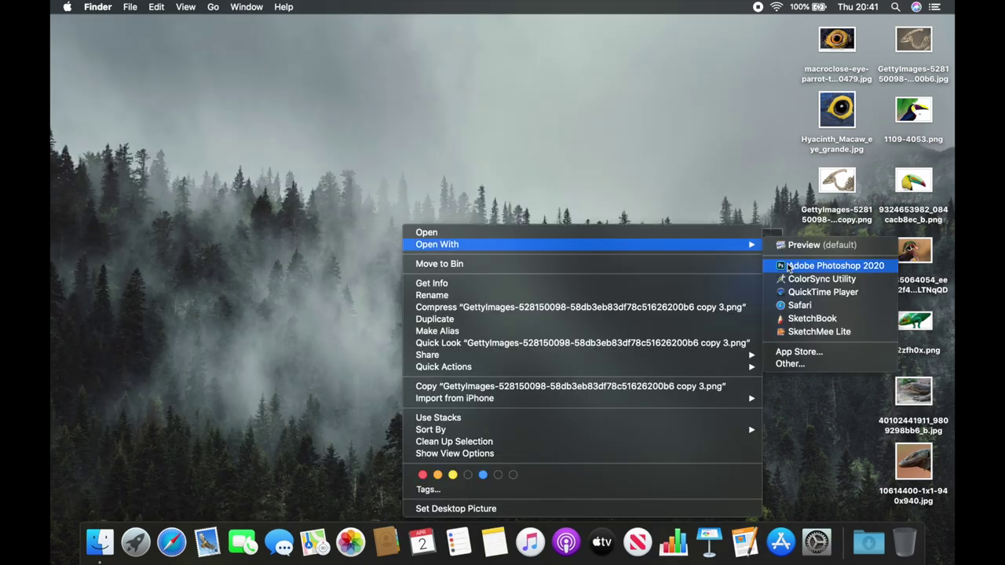
{"action": "left_click", "coordinate": [803, 260]}
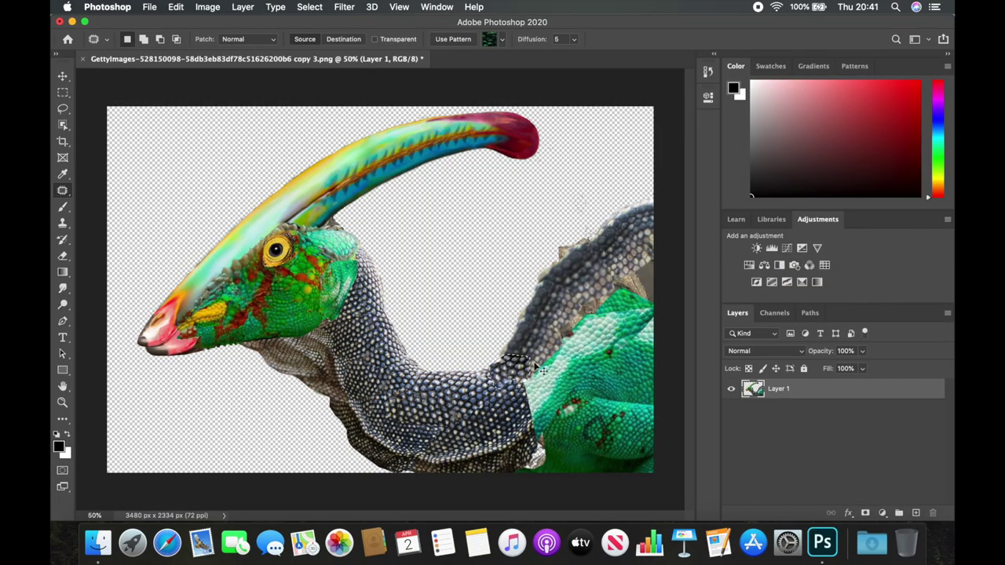
Step: Patch the crest edge, the head-neck seam and a rough spot above the eye
{"action": "scroll", "coordinate": [456, 155], "scroll_direction": "up", "scroll_amount": 5}
{"action": "scroll", "coordinate": [365, 213], "scroll_direction": "down", "scroll_amount": 3}
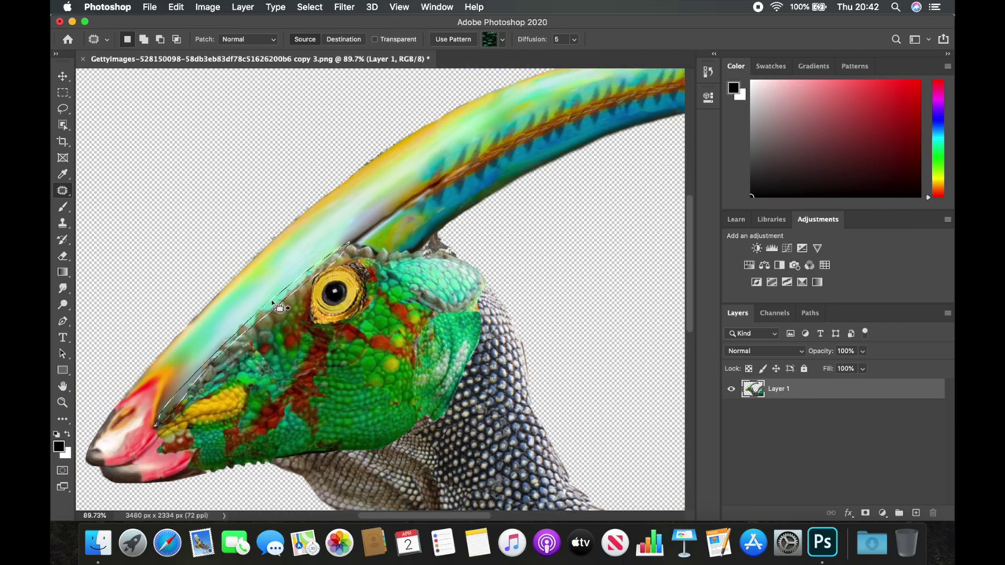
{"action": "left_click_drag", "start_coordinate": [365, 214], "coordinate": [452, 218]}
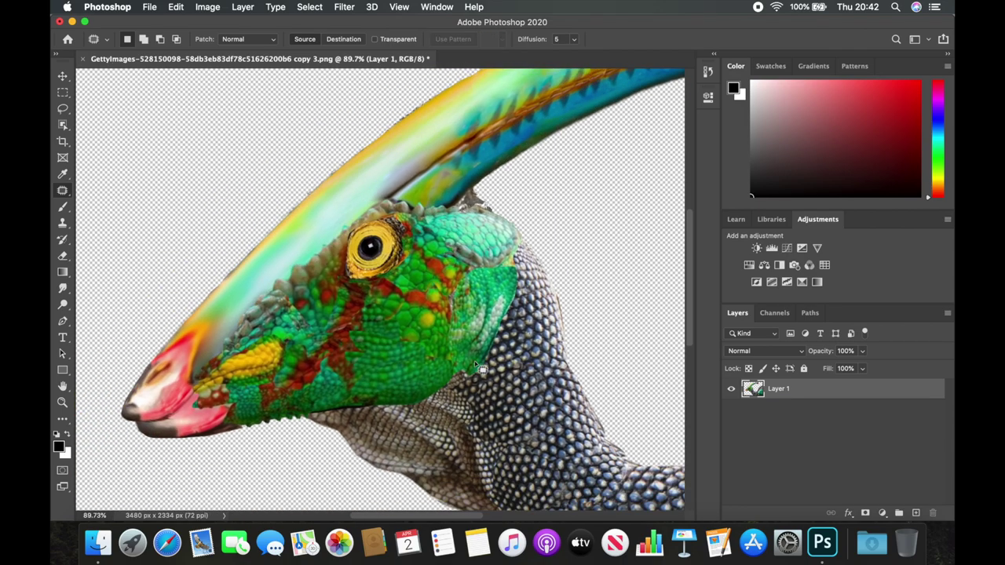
{"action": "left_click_drag", "start_coordinate": [512, 259], "coordinate": [506, 384]}
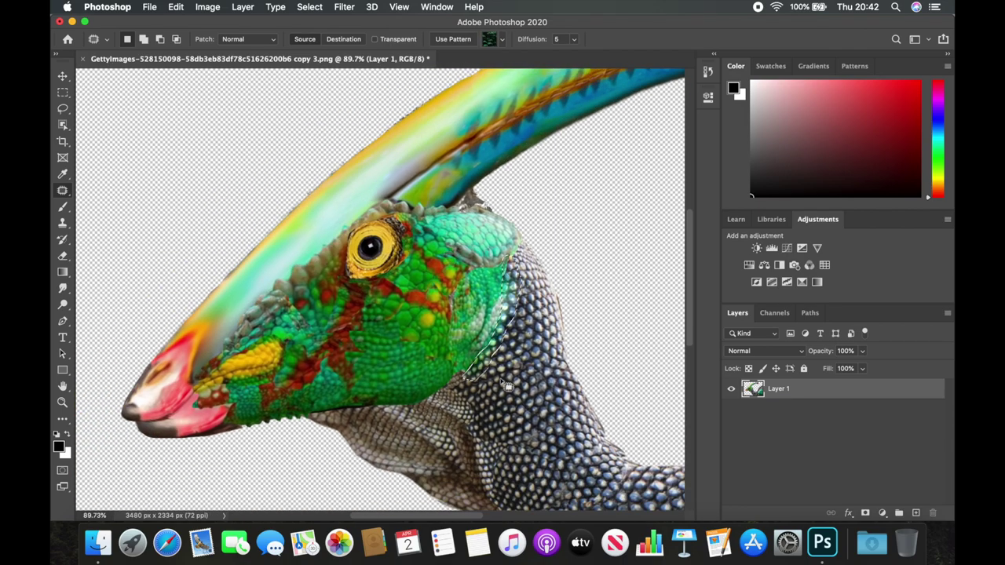
{"action": "left_click_drag", "start_coordinate": [459, 323], "coordinate": [378, 331]}
{"action": "scroll", "coordinate": [386, 345], "scroll_direction": "up", "scroll_amount": 3}
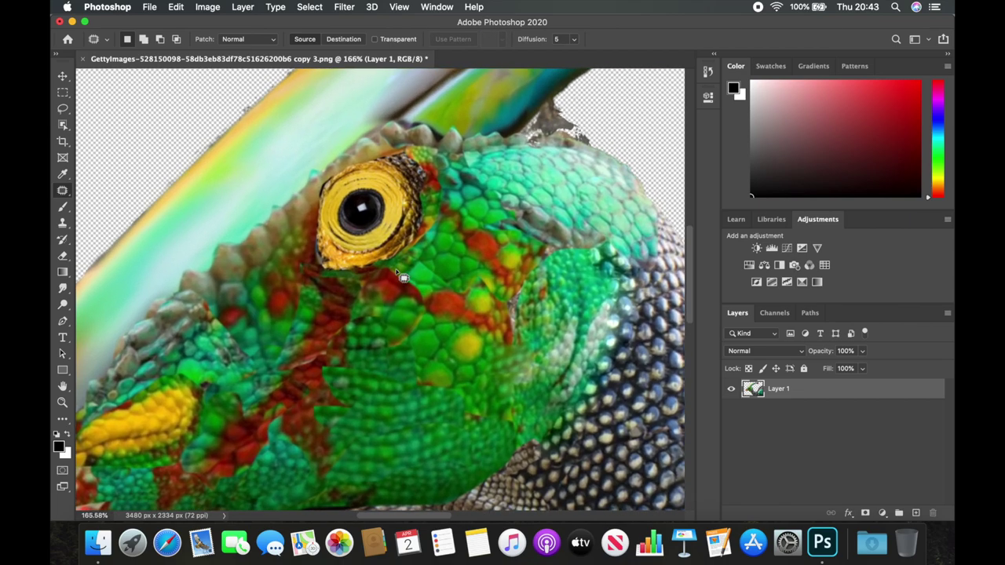
{"action": "left_click_drag", "start_coordinate": [408, 267], "coordinate": [292, 230]}
{"action": "left_click", "coordinate": [281, 262]}
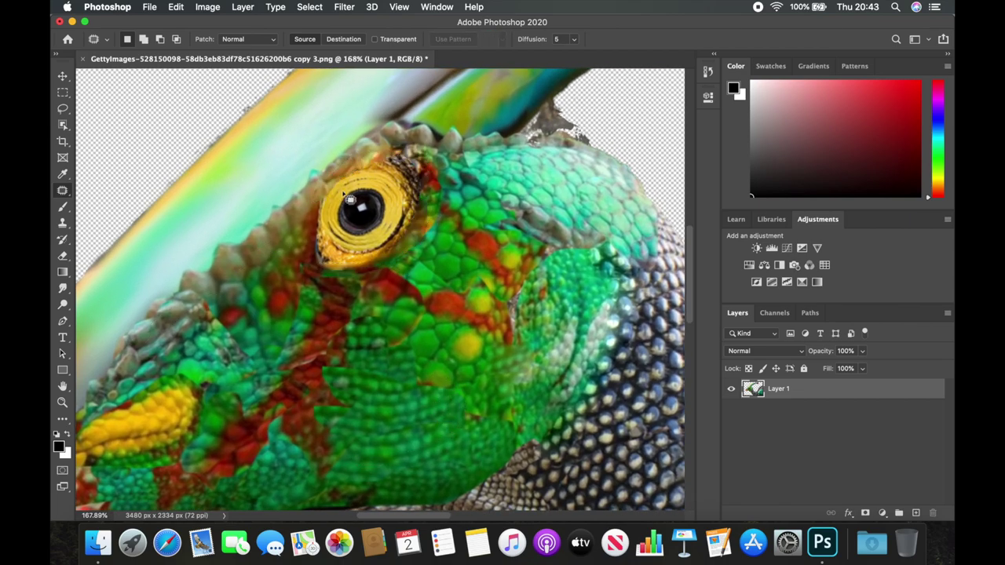
Step: Patch a blemish near the snout and the scales left of the eye, then deselect
{"action": "scroll", "coordinate": [471, 267], "scroll_direction": "down", "scroll_amount": 3}
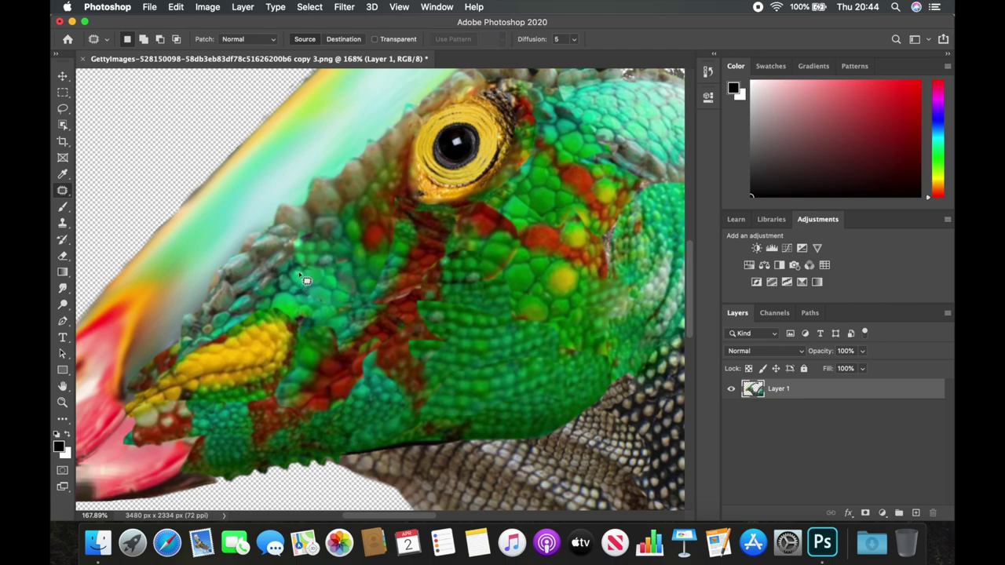
{"action": "scroll", "coordinate": [496, 334], "scroll_direction": "left", "scroll_amount": 5}
{"action": "left_click_drag", "start_coordinate": [284, 308], "coordinate": [269, 339]}
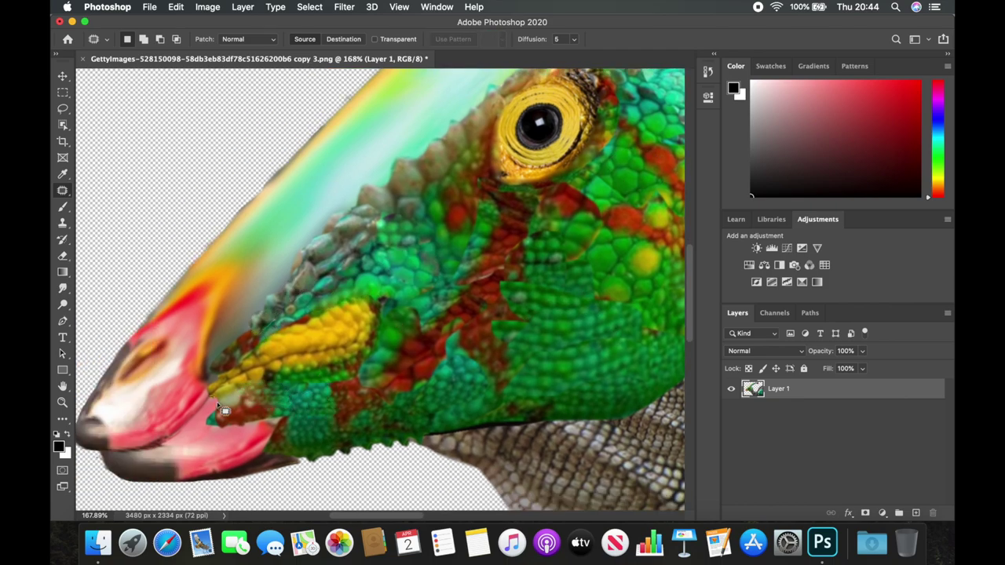
{"action": "scroll", "coordinate": [303, 424], "scroll_direction": "down", "scroll_amount": 2}
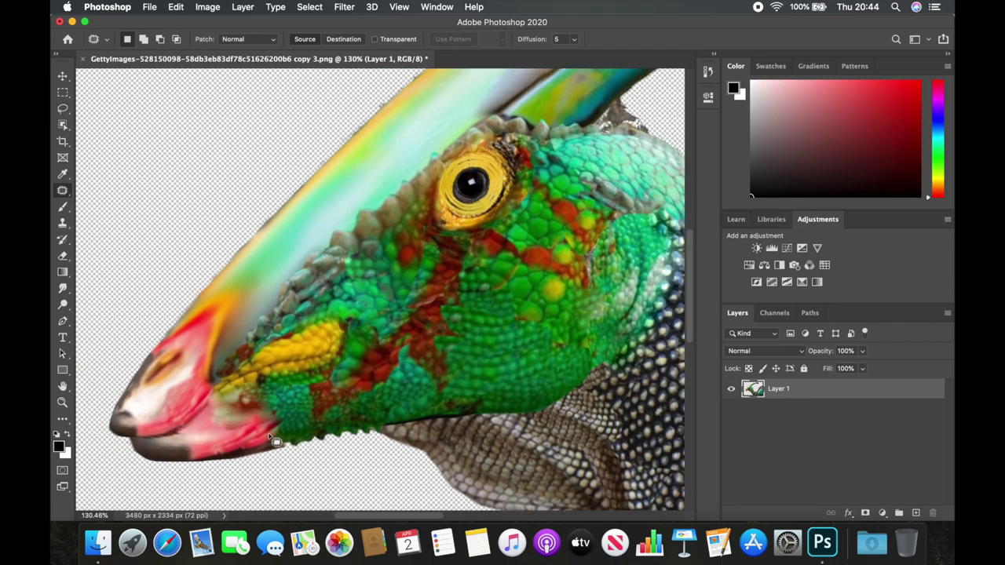
{"action": "scroll", "coordinate": [474, 197], "scroll_direction": "up", "scroll_amount": 2}
{"action": "left_click_drag", "start_coordinate": [474, 197], "coordinate": [421, 203]}
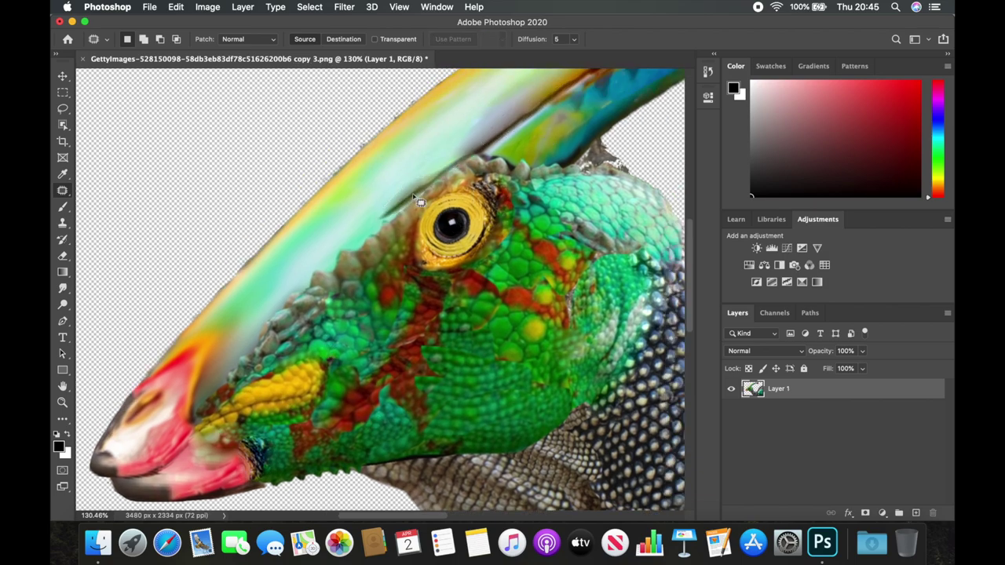
{"action": "scroll", "coordinate": [391, 231], "scroll_direction": "up", "scroll_amount": 1}
{"action": "key", "text": "ctrl+d"}
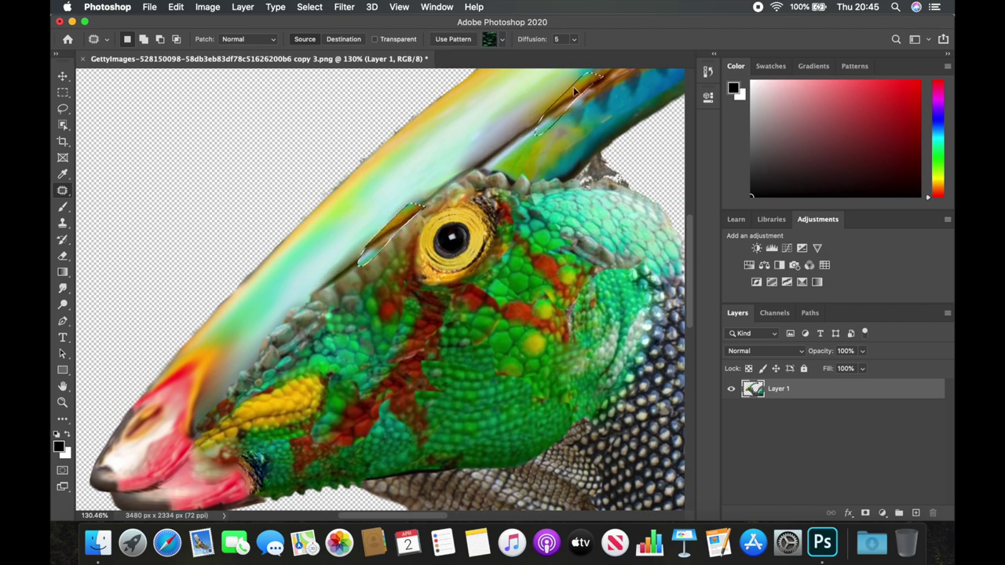
Step: Patch a rough neck spot, the jagged neck edge and the gap between crest and neck
{"action": "scroll", "coordinate": [391, 251], "scroll_direction": "up", "scroll_amount": 1}
{"action": "scroll", "coordinate": [316, 309], "scroll_direction": "right", "scroll_amount": 2}
{"action": "scroll", "coordinate": [314, 235], "scroll_direction": "up", "scroll_amount": 2}
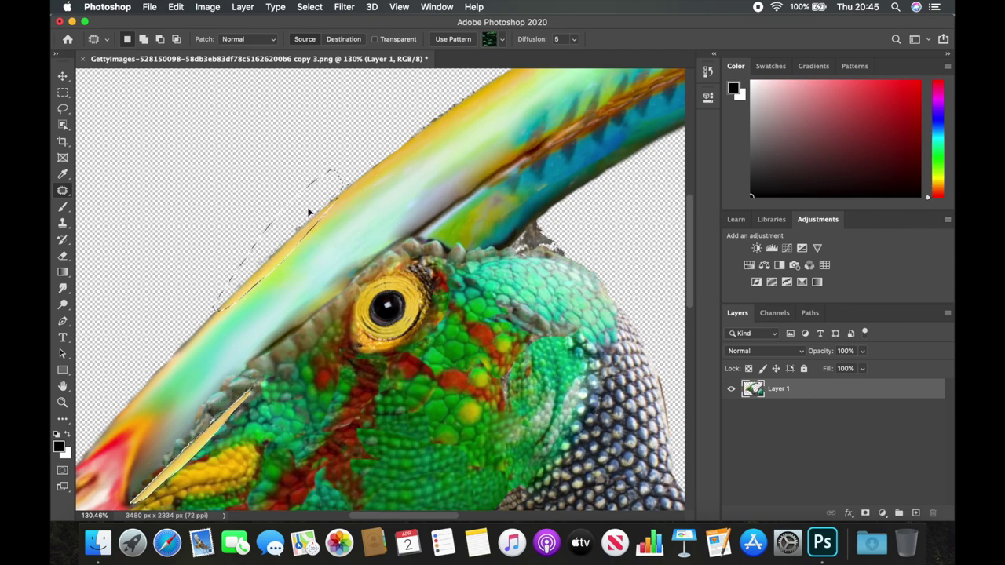
{"action": "scroll", "coordinate": [303, 166], "scroll_direction": "down", "scroll_amount": 3}
{"action": "scroll", "coordinate": [454, 173], "scroll_direction": "up", "scroll_amount": 2}
{"action": "left_click_drag", "start_coordinate": [402, 257], "coordinate": [387, 279]}
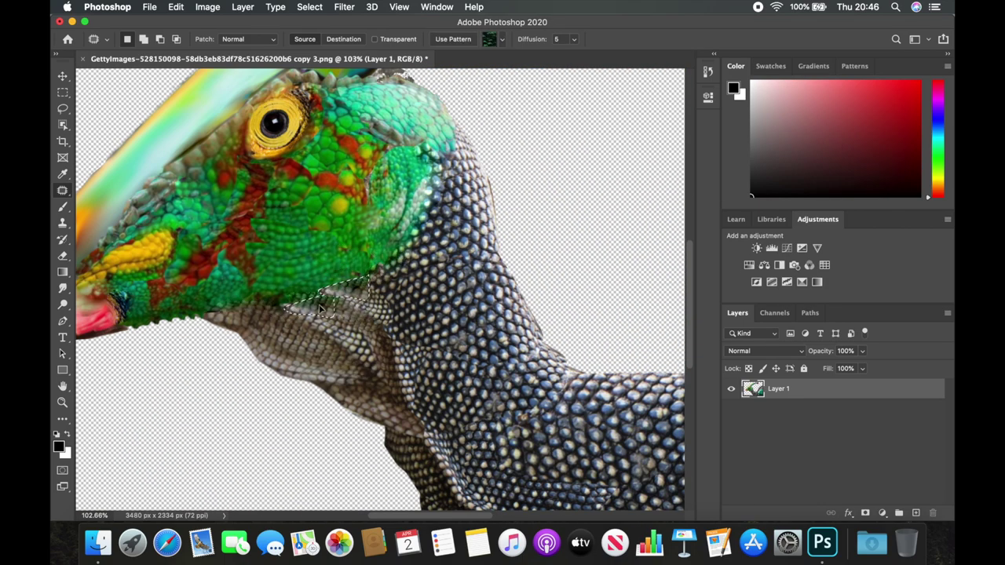
{"action": "scroll", "coordinate": [416, 234], "scroll_direction": "up", "scroll_amount": 5}
{"action": "left_click_drag", "start_coordinate": [463, 161], "coordinate": [441, 459]}
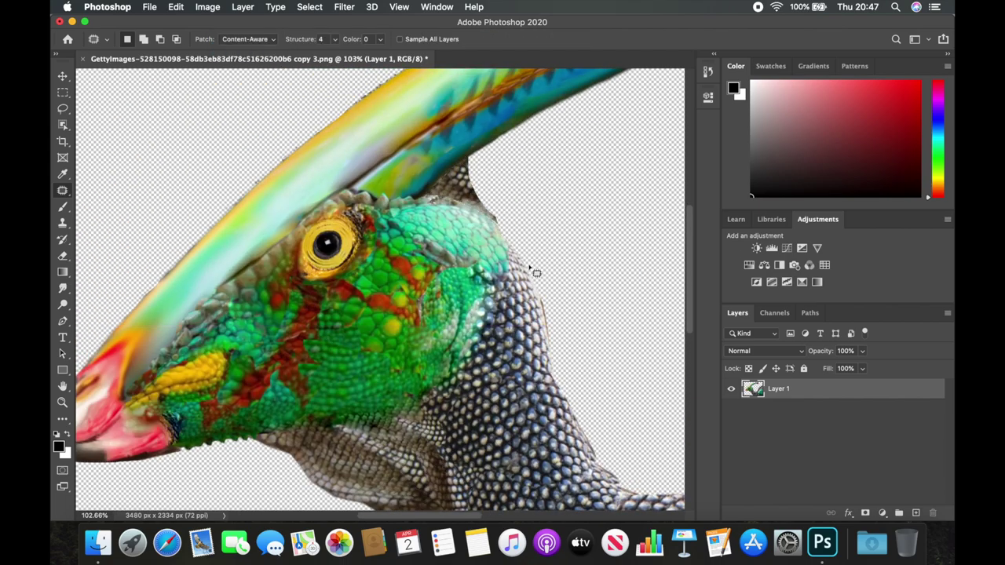
{"action": "scroll", "coordinate": [541, 348], "scroll_direction": "down", "scroll_amount": 2}
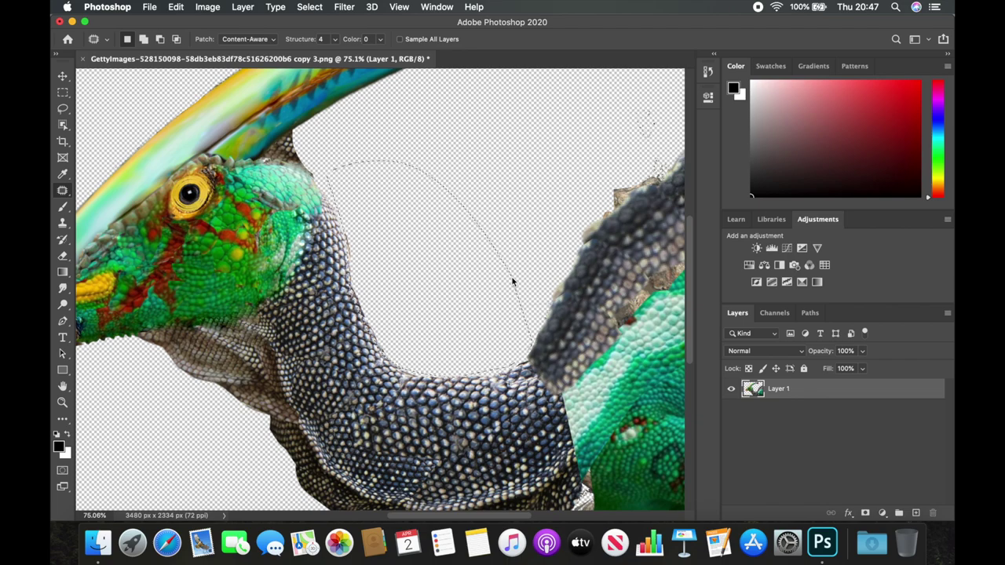
{"action": "scroll", "coordinate": [357, 183], "scroll_direction": "up", "scroll_amount": 3}
{"action": "left_click_drag", "start_coordinate": [348, 330], "coordinate": [306, 204]}
Step: Patch the rough underside of the crest
{"action": "scroll", "coordinate": [332, 90], "scroll_direction": "up", "scroll_amount": 5}
{"action": "scroll", "coordinate": [332, 90], "scroll_direction": "left", "scroll_amount": 3}
{"action": "left_click_drag", "start_coordinate": [400, 194], "coordinate": [360, 287]}
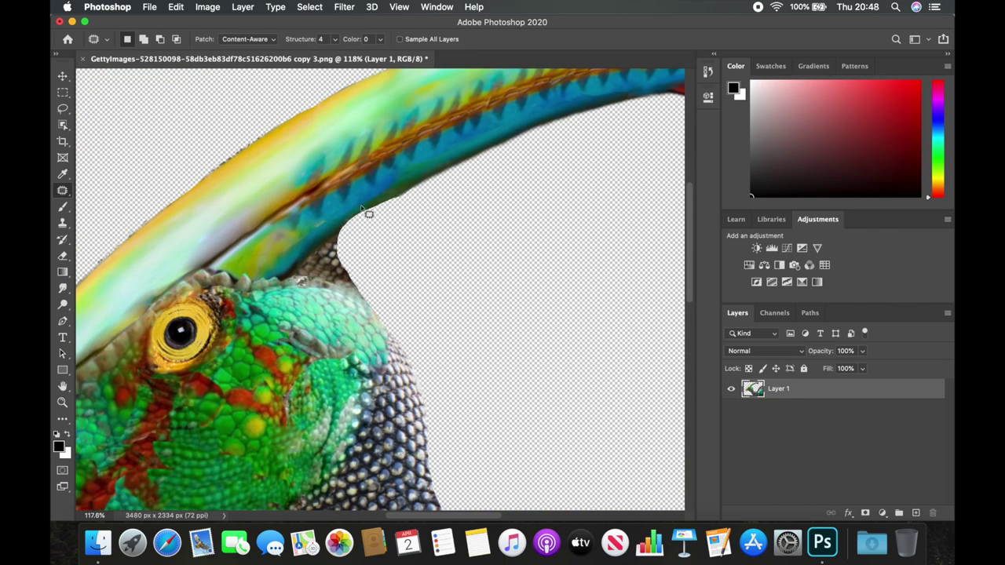
{"action": "scroll", "coordinate": [363, 210], "scroll_direction": "up", "scroll_amount": 2}
{"action": "scroll", "coordinate": [430, 191], "scroll_direction": "right", "scroll_amount": 2}
{"action": "left_click", "coordinate": [63, 288]}
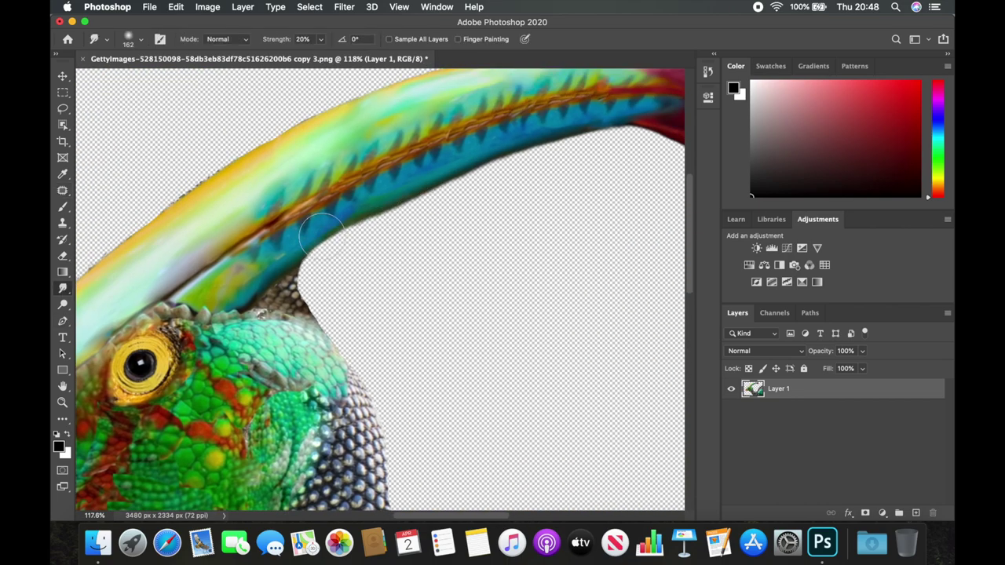
Step: Smudge the crest edge where it meets the chameleon head
{"action": "scroll", "coordinate": [471, 179], "scroll_direction": "left", "scroll_amount": 1}
{"action": "scroll", "coordinate": [288, 312], "scroll_direction": "left", "scroll_amount": 10}
{"action": "scroll", "coordinate": [288, 312], "scroll_direction": "down", "scroll_amount": 3}
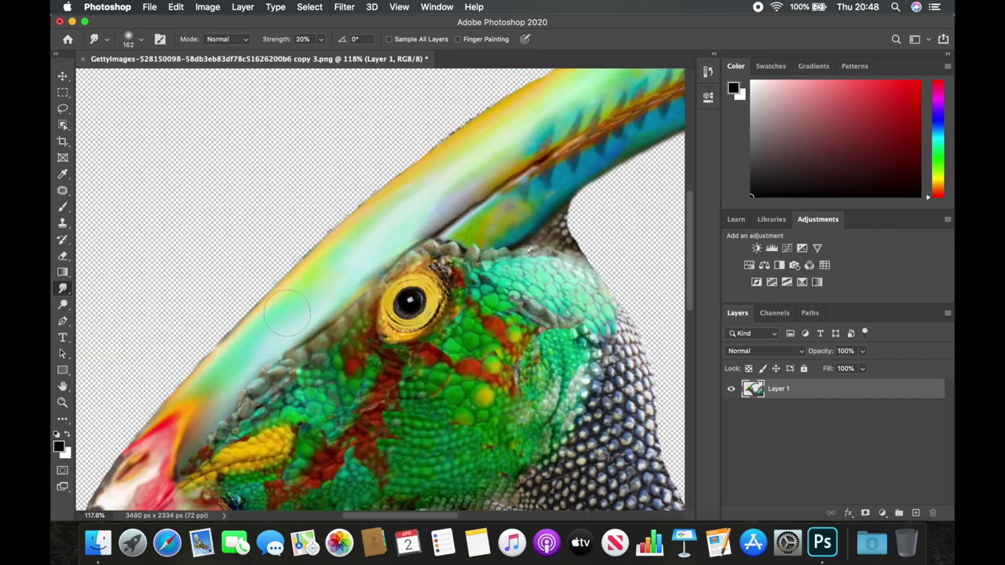
{"action": "left_click_drag", "start_coordinate": [238, 387], "coordinate": [293, 348]}
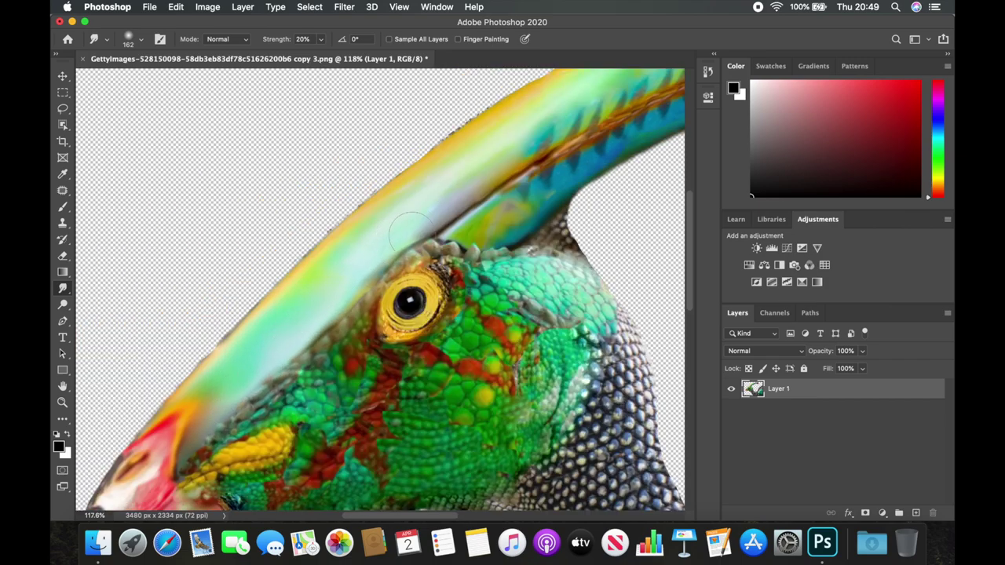
{"action": "scroll", "coordinate": [412, 231], "scroll_direction": "down", "scroll_amount": 5}
{"action": "scroll", "coordinate": [162, 295], "scroll_direction": "left", "scroll_amount": 5}
{"action": "scroll", "coordinate": [163, 295], "scroll_direction": "down", "scroll_amount": 2}
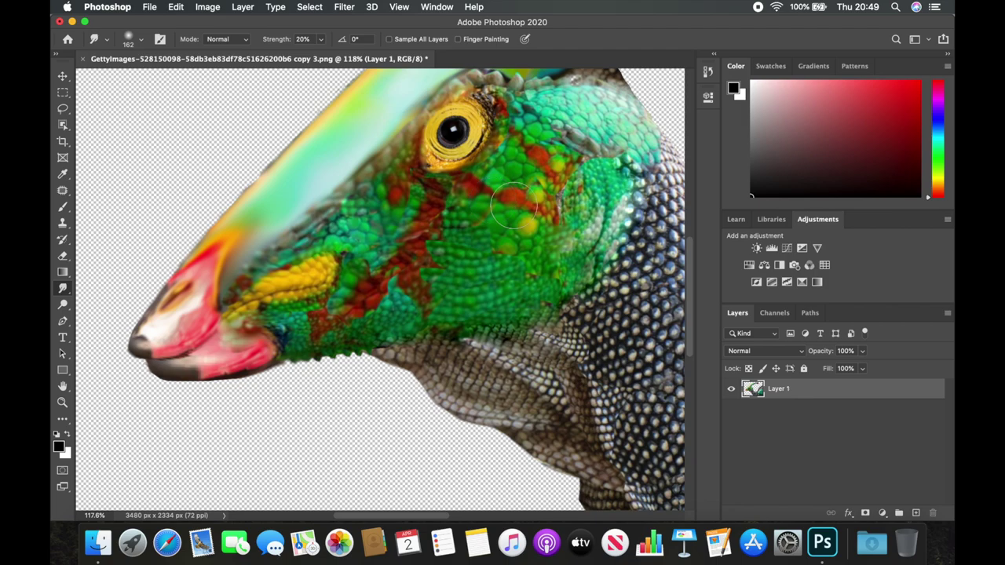
{"action": "scroll", "coordinate": [514, 205], "scroll_direction": "down", "scroll_amount": 5}
{"action": "scroll", "coordinate": [514, 206], "scroll_direction": "right", "scroll_amount": 3}
{"action": "scroll", "coordinate": [314, 336], "scroll_direction": "down", "scroll_amount": 5}
{"action": "scroll", "coordinate": [269, 299], "scroll_direction": "down", "scroll_amount": 3}
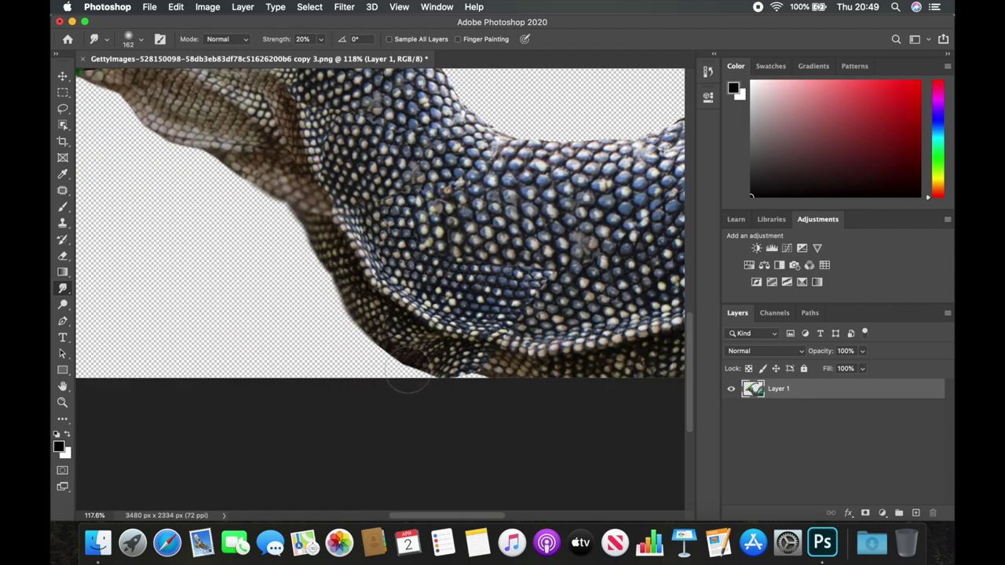
{"action": "scroll", "coordinate": [471, 259], "scroll_direction": "up", "scroll_amount": 3}
Step: Outline a rough spot on the lower neck with the Patch tool
{"action": "scroll", "coordinate": [471, 259], "scroll_direction": "right", "scroll_amount": 4}
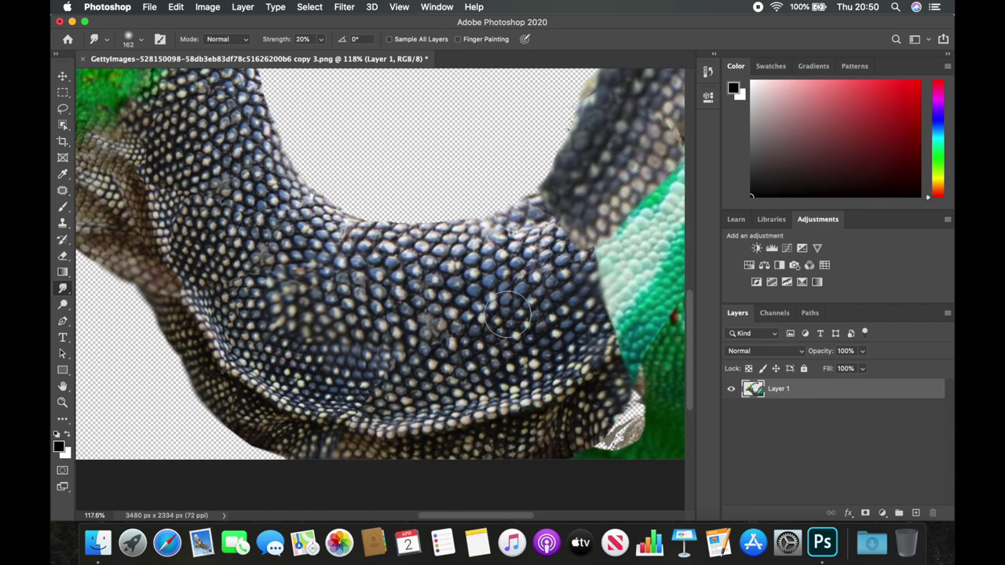
{"action": "scroll", "coordinate": [235, 204], "scroll_direction": "up", "scroll_amount": 3}
{"action": "scroll", "coordinate": [424, 189], "scroll_direction": "right", "scroll_amount": 5}
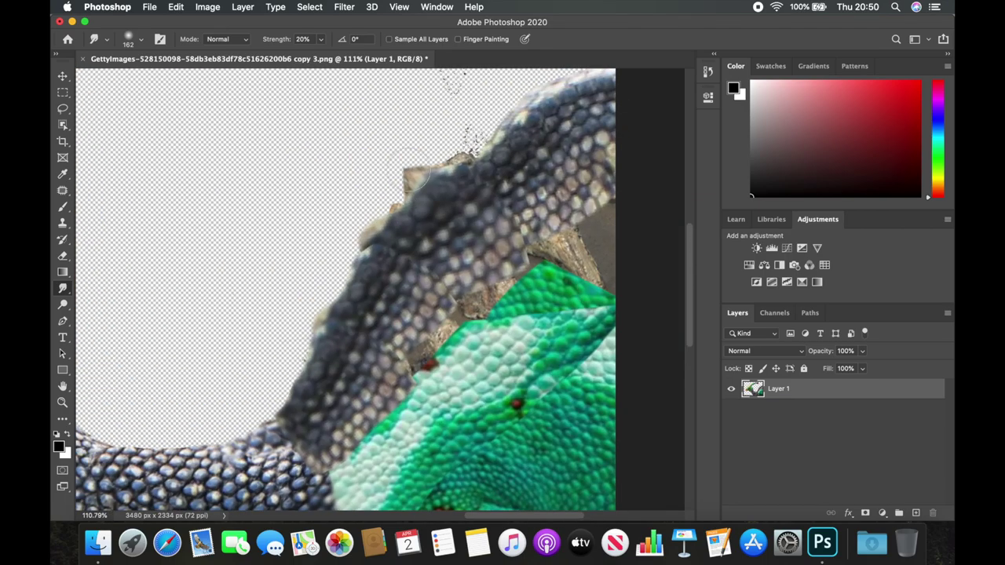
{"action": "scroll", "coordinate": [424, 186], "scroll_direction": "down", "scroll_amount": 3}
{"action": "scroll", "coordinate": [424, 186], "scroll_direction": "left", "scroll_amount": 2}
{"action": "key", "text": "j"}
{"action": "left_click_drag", "start_coordinate": [442, 236], "coordinate": [283, 392]}
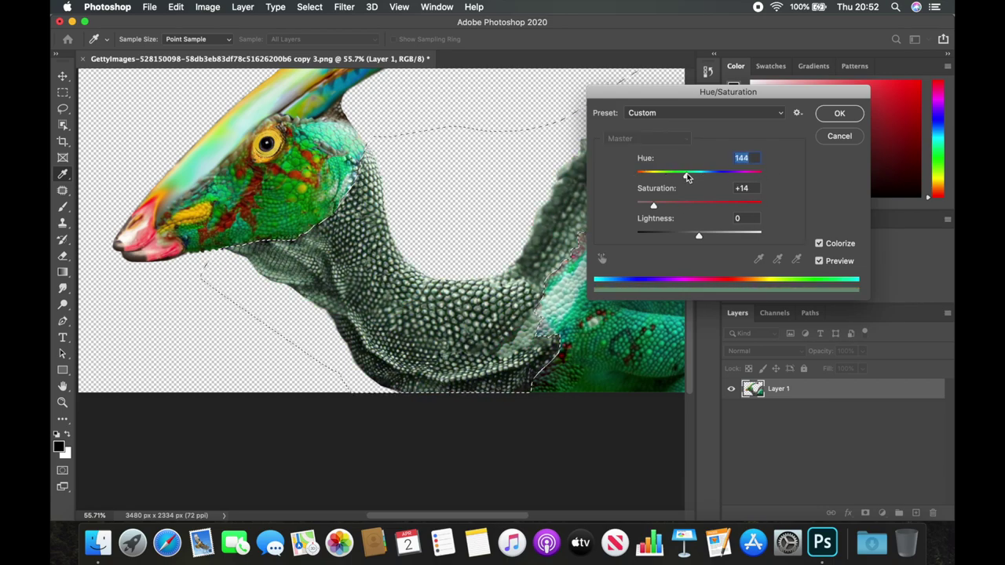
Step: Patch the outlined neck skin, then desaturate and brighten it with Hue/Saturation
{"action": "left_click_drag", "start_coordinate": [524, 363], "coordinate": [515, 335]}
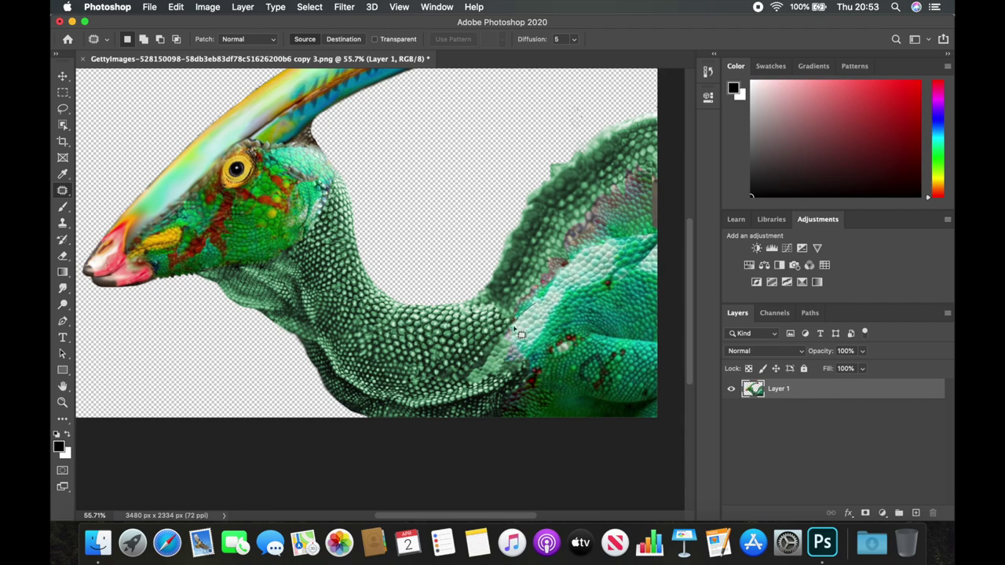
{"action": "left_click", "coordinate": [207, 6]}
{"action": "left_click", "coordinate": [404, 106]}
{"action": "left_click_drag", "start_coordinate": [699, 206], "coordinate": [641, 204]}
{"action": "left_click_drag", "start_coordinate": [699, 235], "coordinate": [734, 236]}
{"action": "key", "text": "Return"}
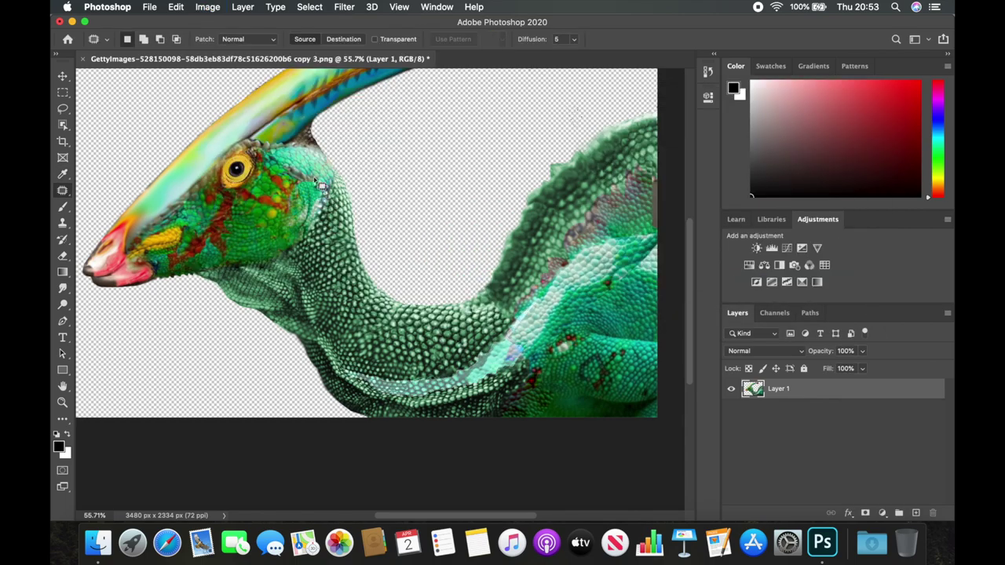
Step: Shift the neck's hue toward blue-green with Hue/Saturation and deselect
{"action": "key", "text": "super+u"}
{"action": "left_click_drag", "start_coordinate": [698, 173], "coordinate": [712, 173]}
{"action": "key", "text": "Return"}
{"action": "key", "text": "super+d"}
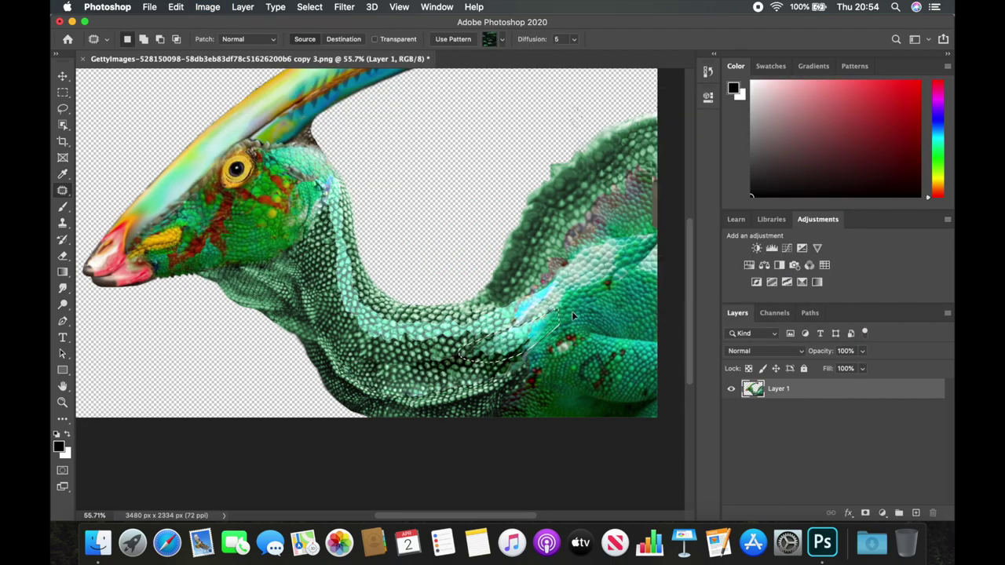
Step: Patch a grey neck spot with the scales above and turn it green
{"action": "scroll", "coordinate": [497, 340], "scroll_direction": "down", "scroll_amount": 2}
{"action": "left_click_drag", "start_coordinate": [519, 411], "coordinate": [514, 407]}
{"action": "left_click_drag", "start_coordinate": [503, 416], "coordinate": [556, 276]}
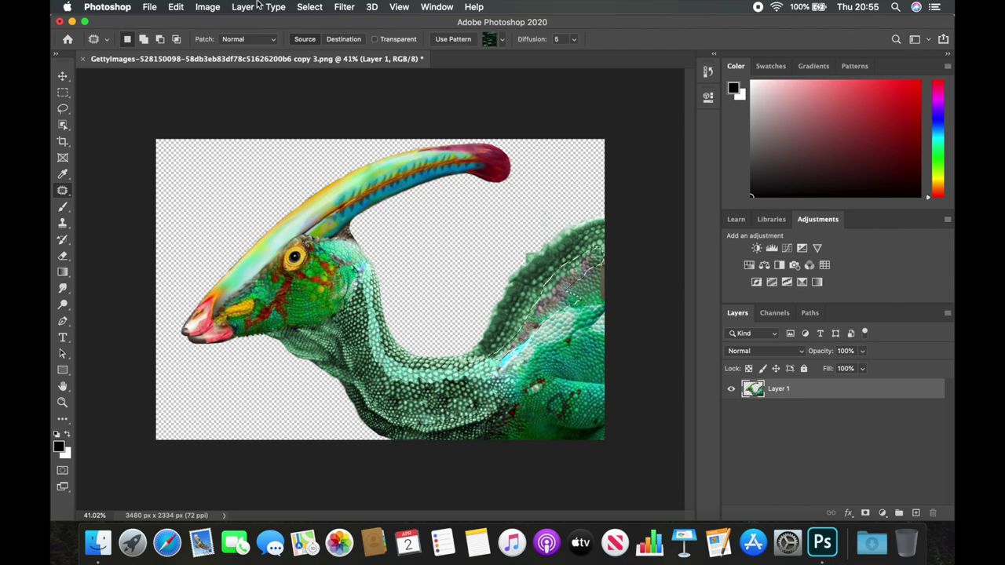
{"action": "key", "text": "super+u"}
{"action": "key", "text": "Return"}
{"action": "mouse_move", "coordinate": [698, 168]}
{"action": "left_mouse_down"}
{"action": "mouse_move", "coordinate": [710, 168]}
{"action": "mouse_move", "coordinate": [691, 173]}
{"action": "left_mouse_up"}
Step: Darken the patched neck area and cover the grey strip at its right edge with green scales
{"action": "key", "text": "super+u"}
{"action": "key", "text": "Return"}
{"action": "left_click", "coordinate": [242, 7]}
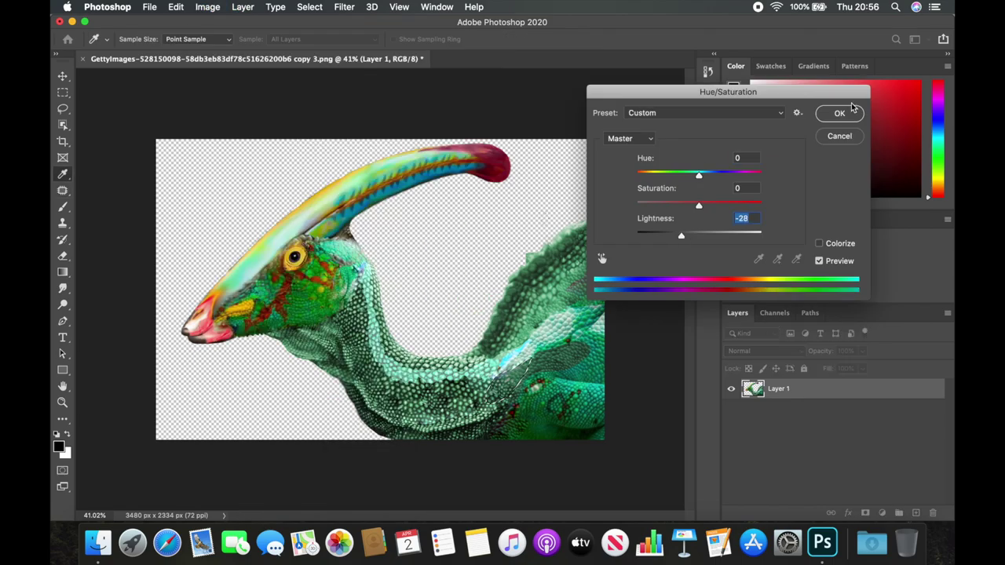
{"action": "left_click_drag", "start_coordinate": [603, 260], "coordinate": [558, 377]}
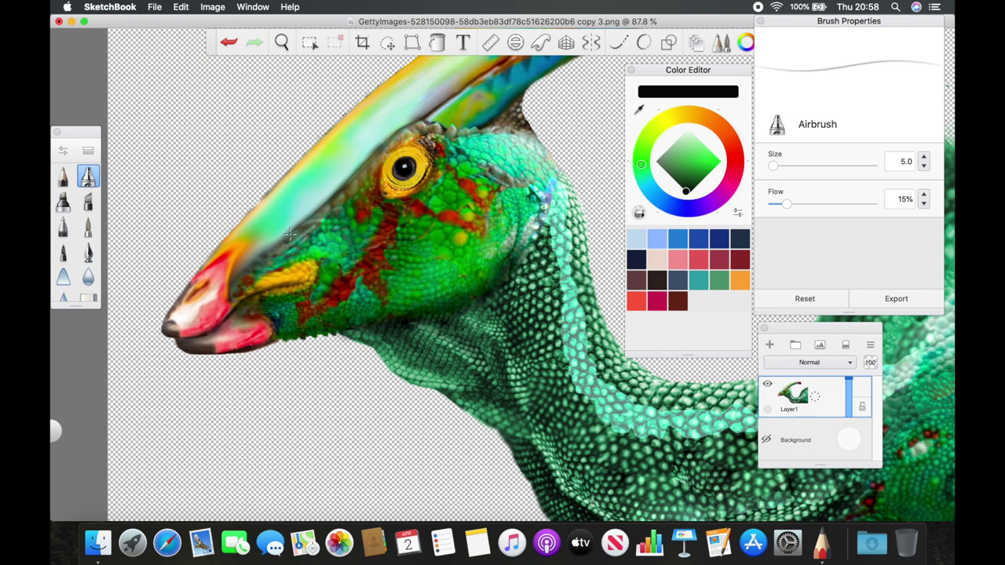
Step: Airbrush light highlights on the crest and light teal and deep green shading on the neck
{"action": "scroll", "coordinate": [288, 232], "scroll_direction": "up", "scroll_amount": 5}
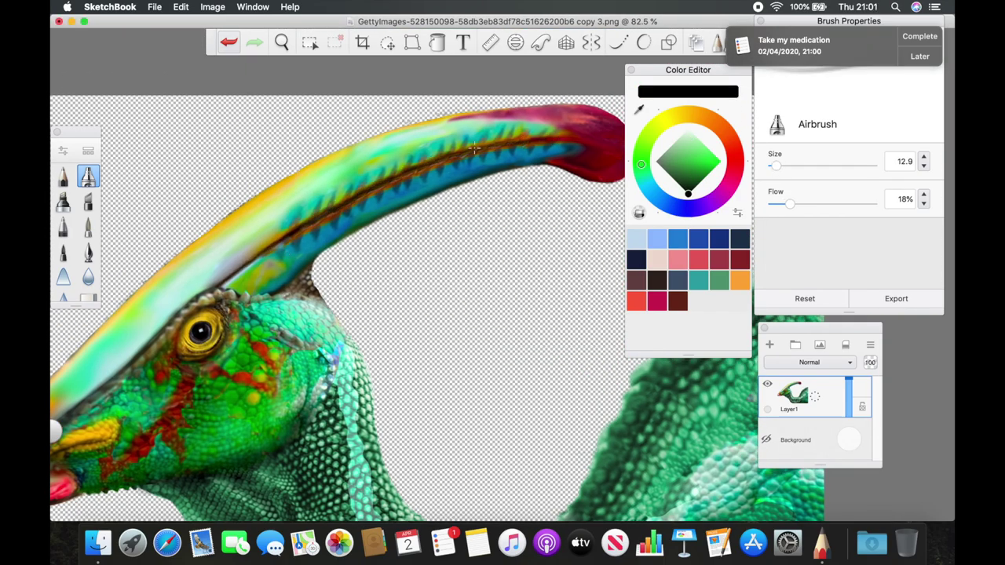
{"action": "left_click_drag", "start_coordinate": [306, 236], "coordinate": [510, 145]}
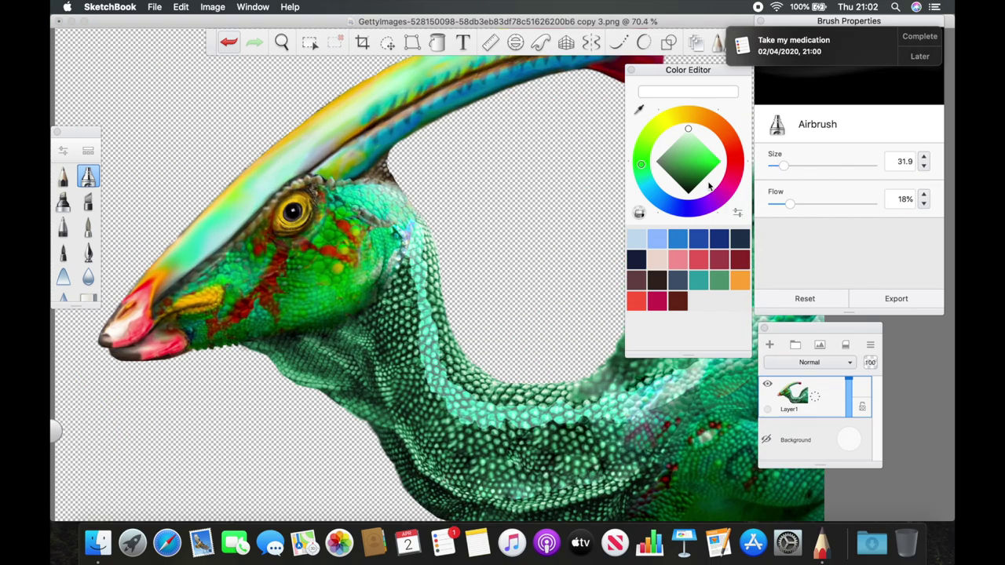
{"action": "left_click_drag", "start_coordinate": [790, 203], "coordinate": [798, 203]}
{"action": "left_click_drag", "start_coordinate": [408, 266], "coordinate": [667, 385]}
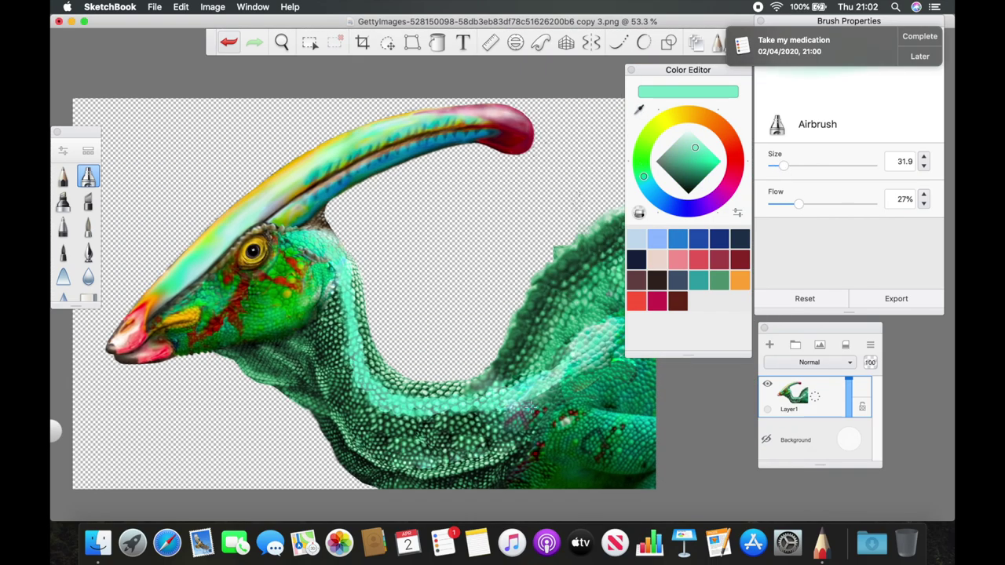
{"action": "left_click_drag", "start_coordinate": [549, 388], "coordinate": [377, 463]}
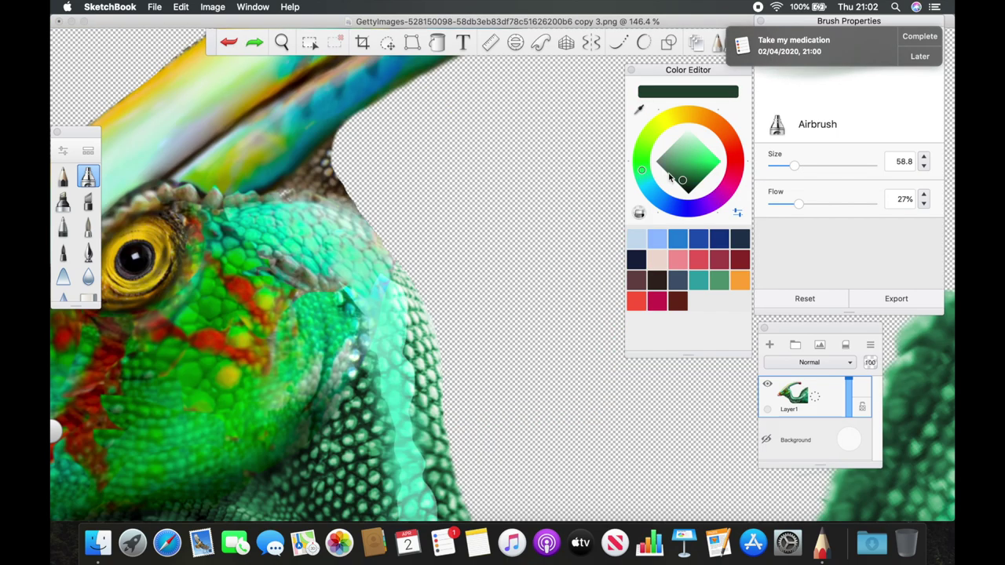
{"action": "left_click_drag", "start_coordinate": [401, 314], "coordinate": [373, 234]}
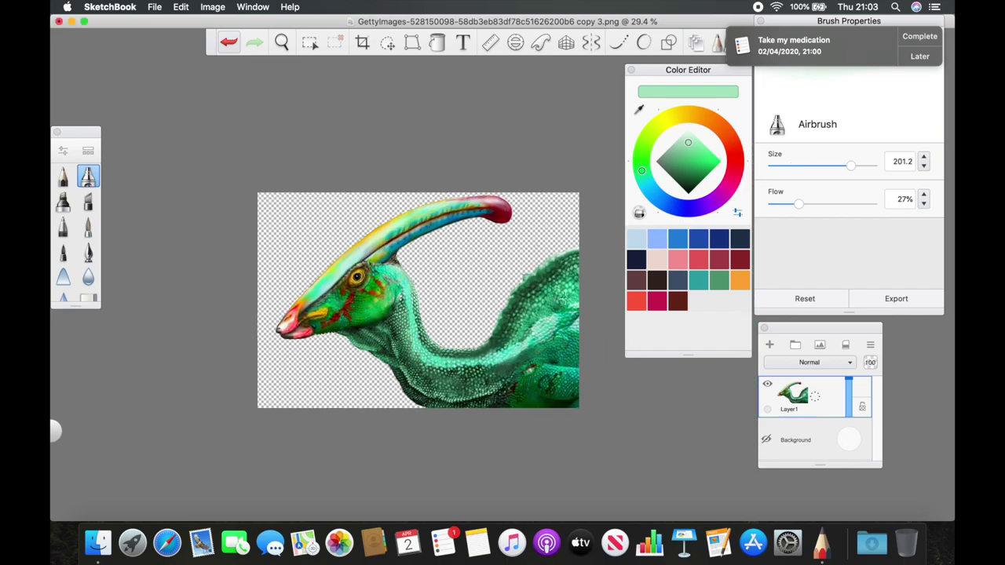
Step: Pick yellow-green, sample near-black and light teal-green, and enlarge the airbrush
{"action": "left_click", "coordinate": [650, 134]}
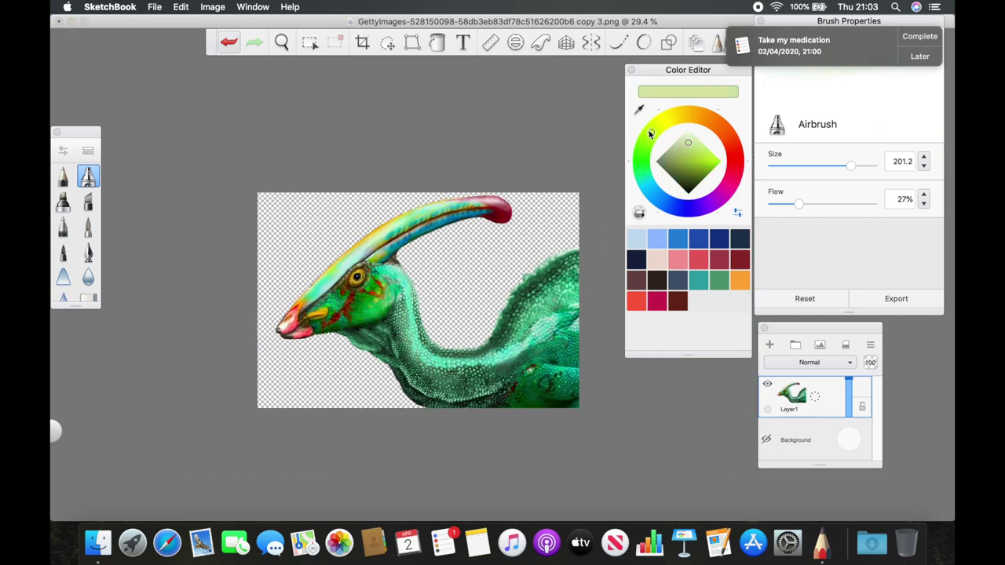
{"action": "left_click", "coordinate": [383, 351], "text": "alt"}
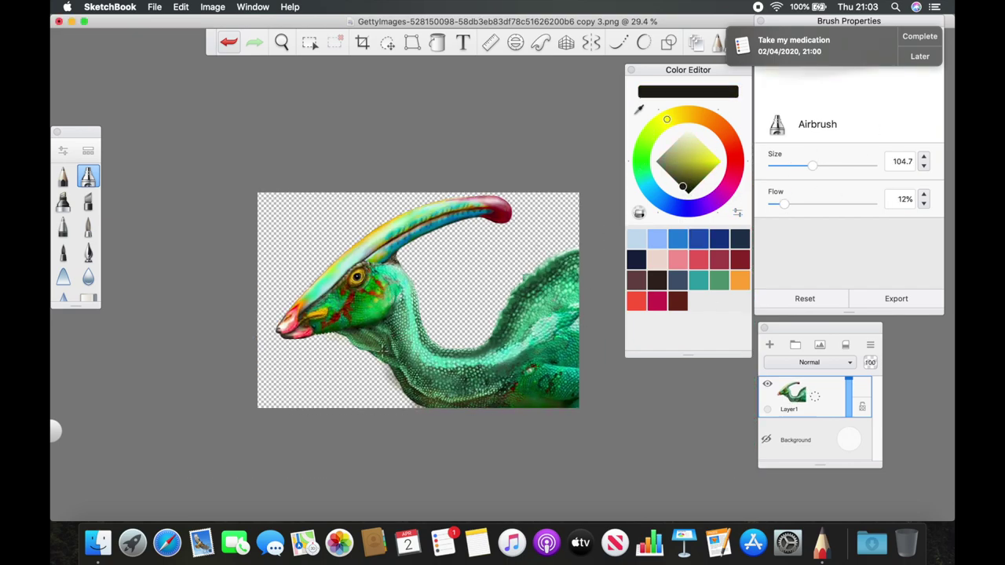
{"action": "left_click", "coordinate": [536, 355], "text": "alt"}
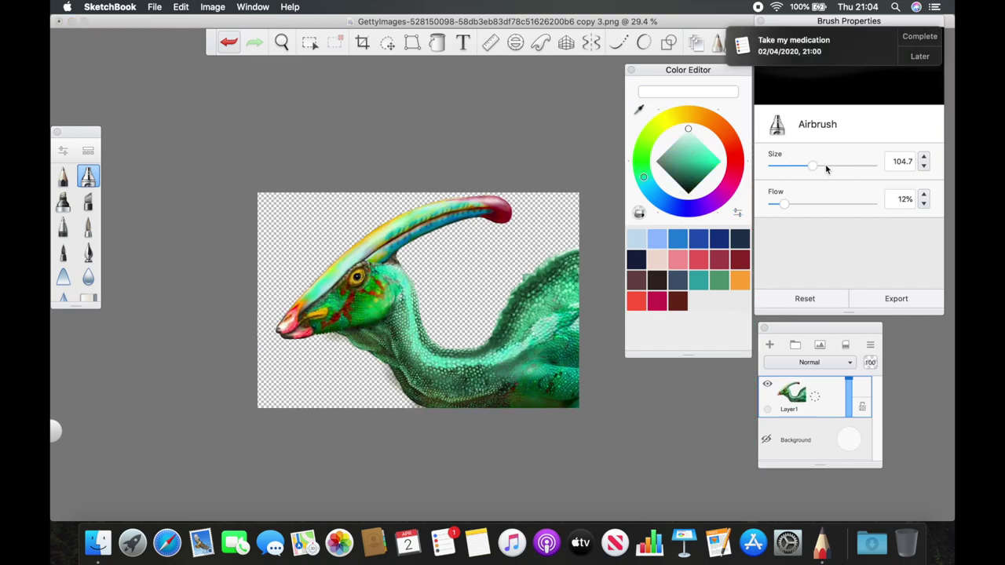
{"action": "left_click_drag", "start_coordinate": [314, 314], "coordinate": [353, 275]}
{"action": "scroll", "coordinate": [391, 236], "scroll_direction": "up", "scroll_amount": 5}
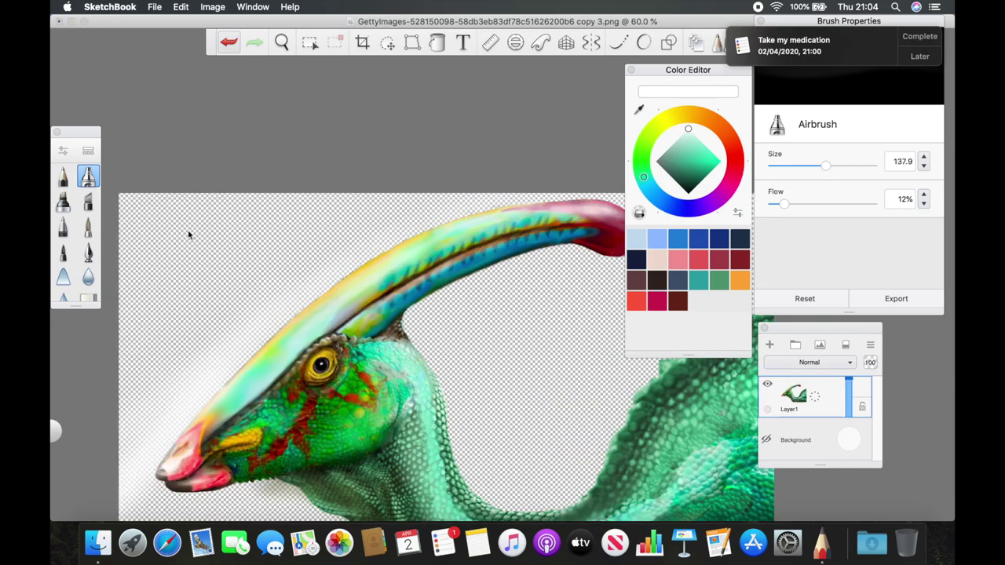
{"action": "left_click", "coordinate": [63, 276]}
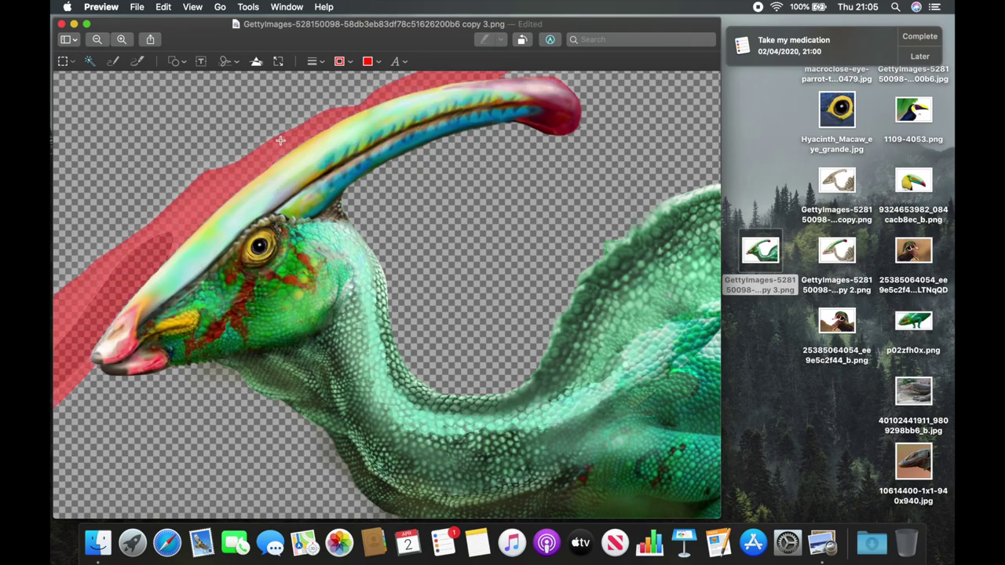
Step: Delete the leftover background around the dinosaur with Instant Alpha and shift the image hue
{"action": "left_click_drag", "start_coordinate": [123, 260], "coordinate": [291, 99]}
{"action": "key", "text": "Delete"}
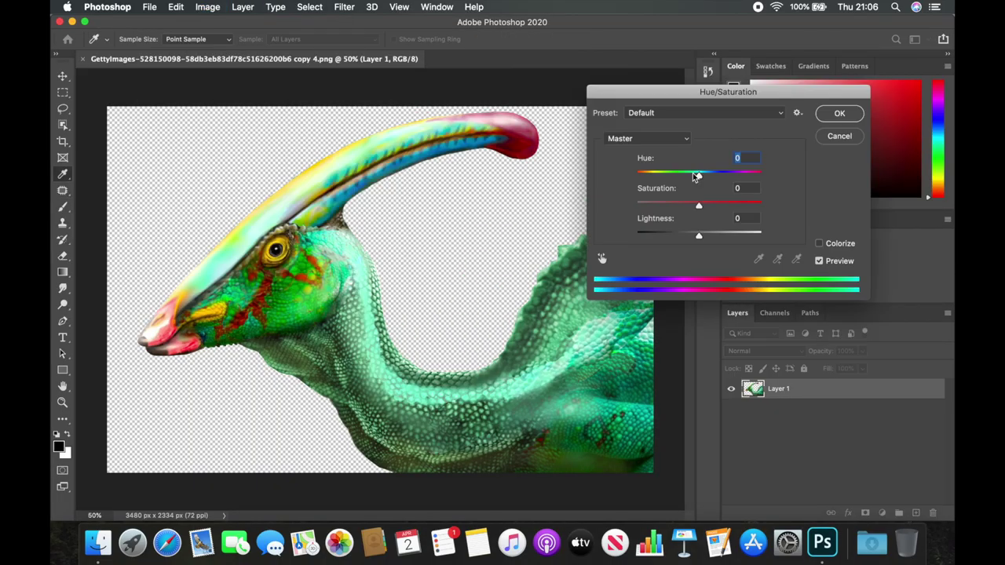
{"action": "left_click_drag", "start_coordinate": [696, 175], "coordinate": [717, 174]}
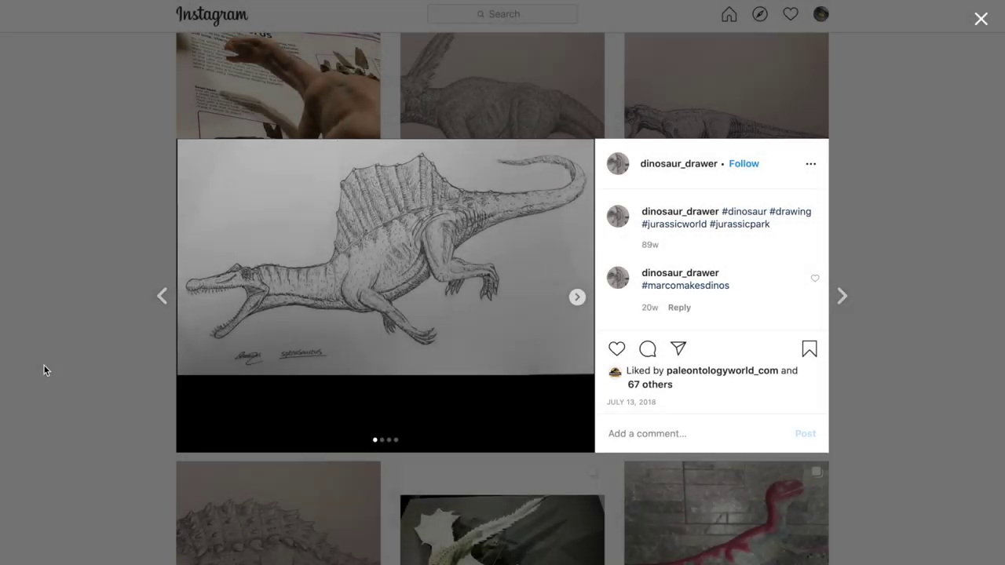
Step: Page through the open carousel post's drawings to the Velociraptor, then close it
{"action": "left_click", "coordinate": [579, 298]}
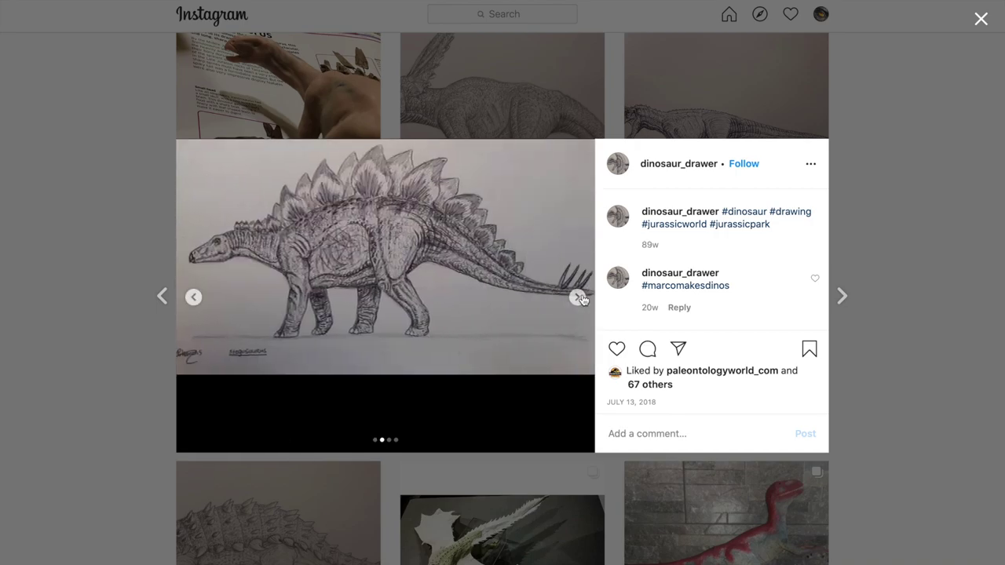
{"action": "left_click", "coordinate": [578, 298]}
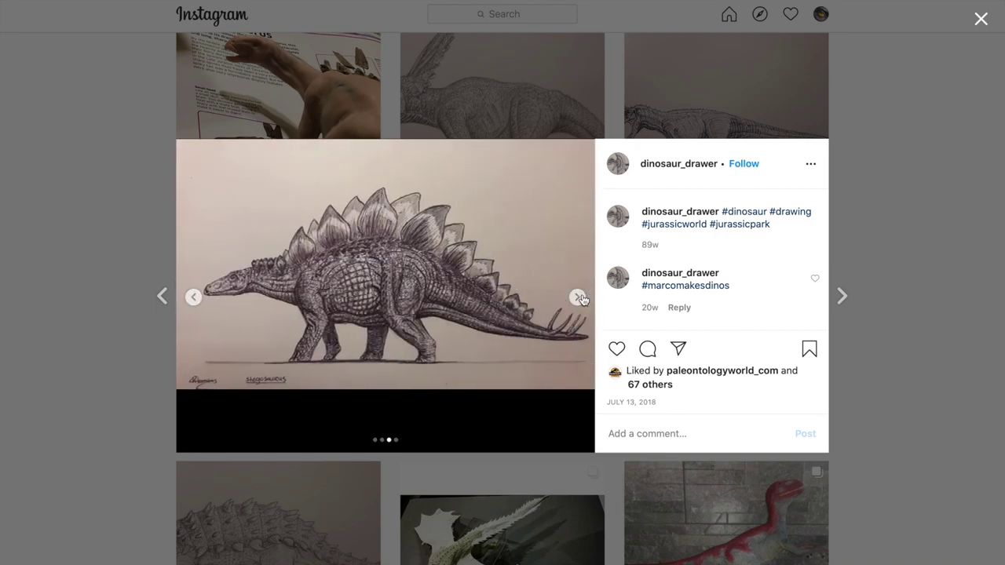
{"action": "left_click", "coordinate": [579, 298]}
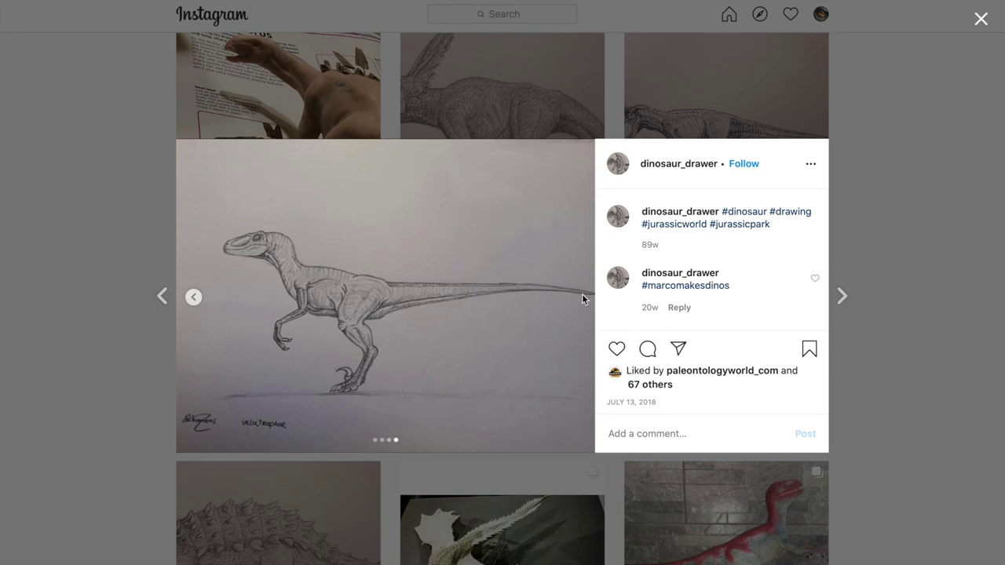
{"action": "left_click", "coordinate": [902, 106]}
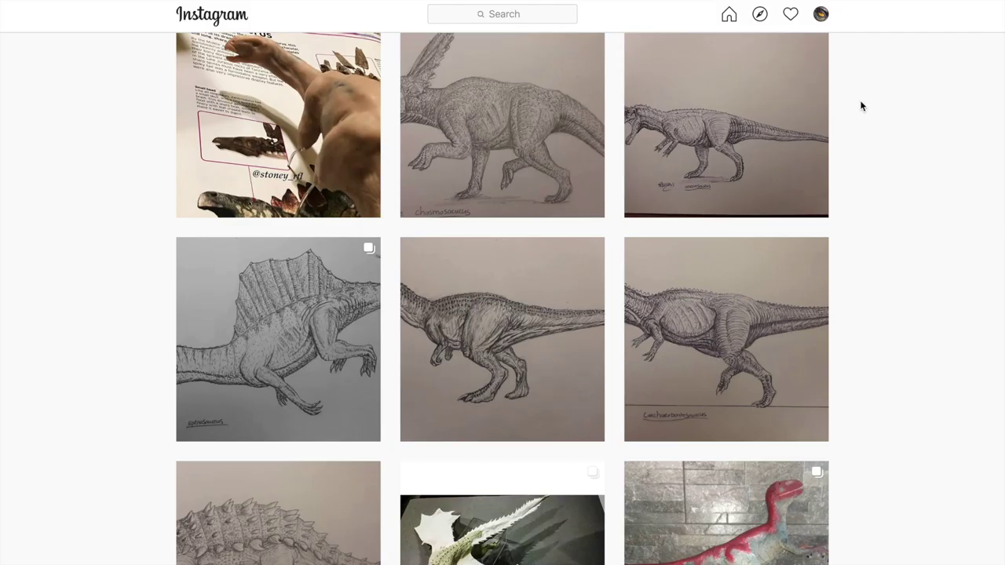
Step: View the Chasmosaurus drawing post and the top-row theropod drawing post, closing each
{"action": "left_click", "coordinate": [497, 130]}
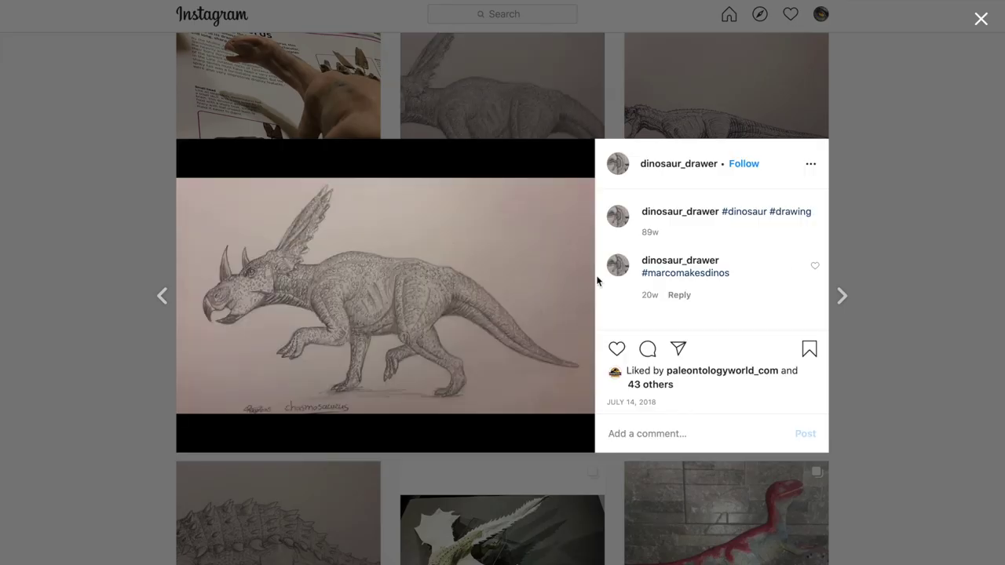
{"action": "left_click", "coordinate": [684, 105]}
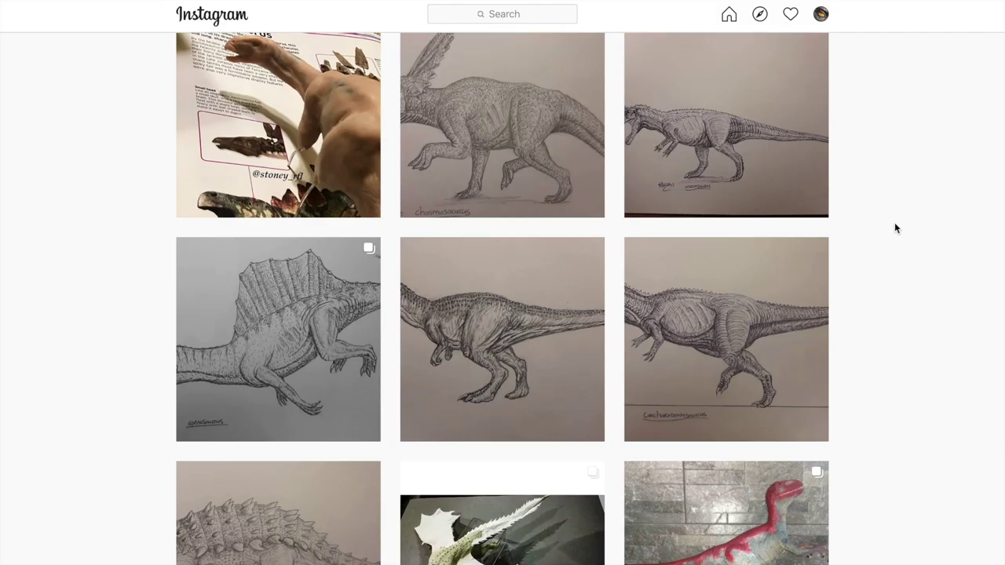
{"action": "left_click", "coordinate": [760, 140]}
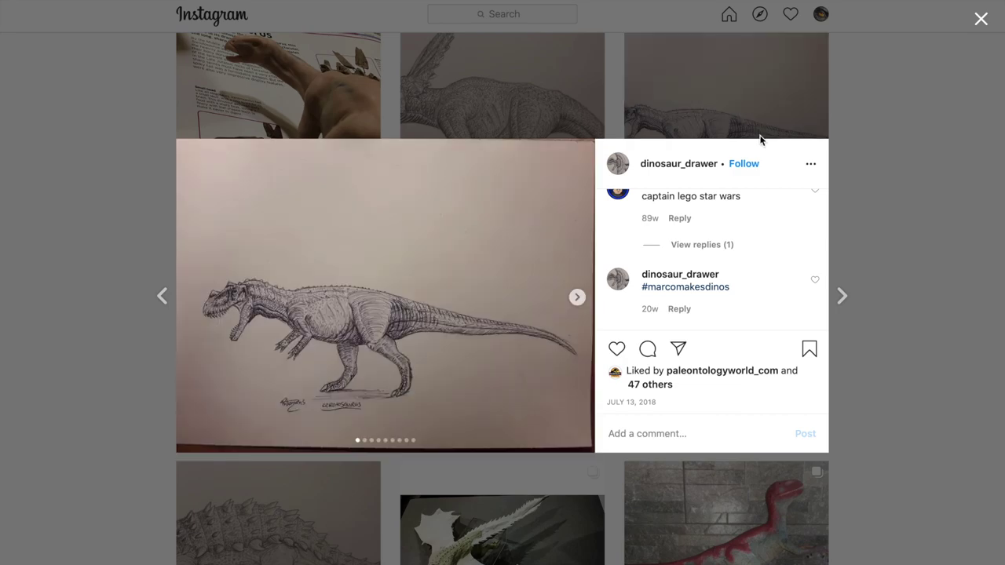
{"action": "left_click", "coordinate": [879, 160]}
Step: View the Carcharodontosaurus and ankylosaur drawing posts, closing each afterward
{"action": "left_click", "coordinate": [780, 298]}
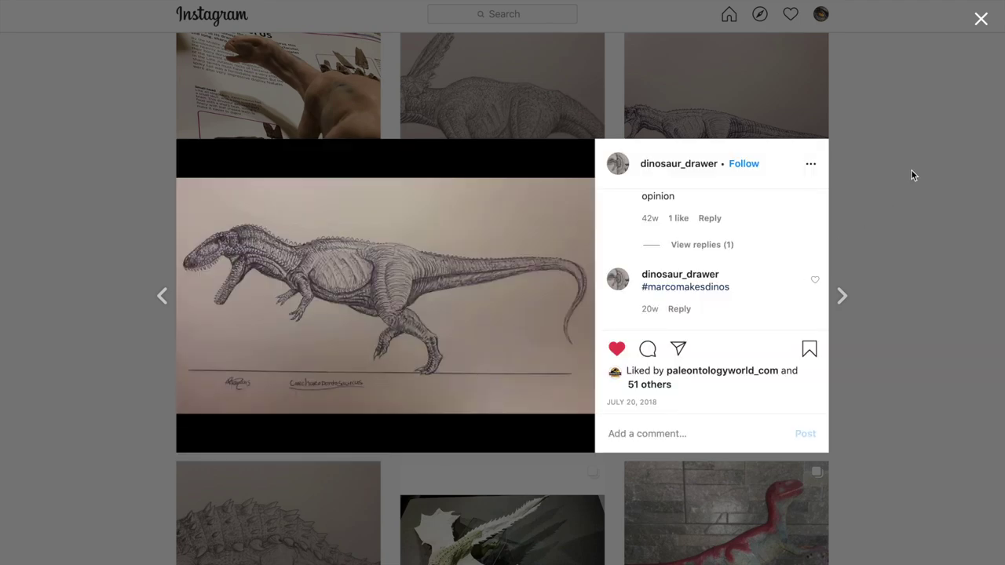
{"action": "left_click", "coordinate": [910, 174]}
{"action": "scroll", "coordinate": [872, 233], "scroll_direction": "down", "scroll_amount": 3}
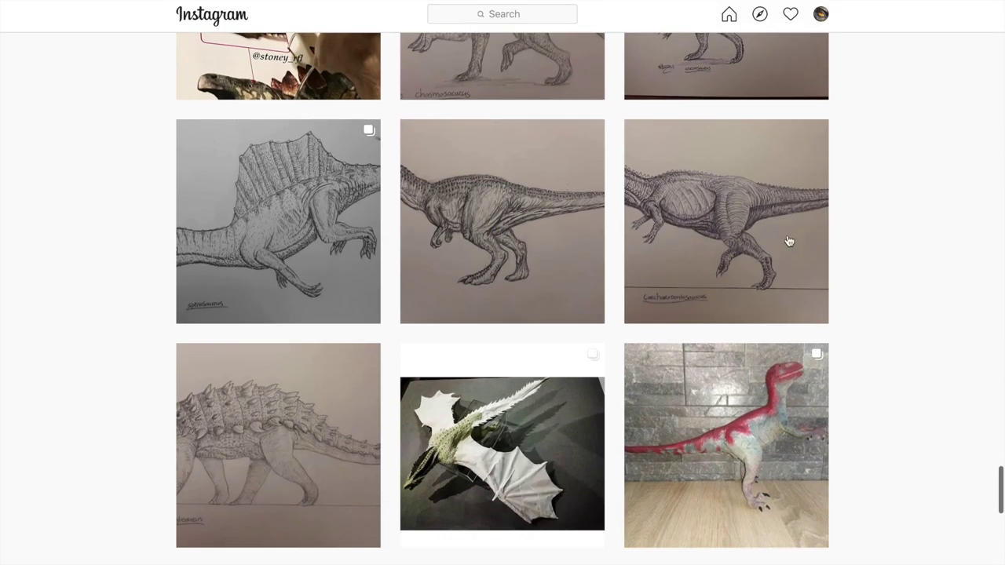
{"action": "left_click", "coordinate": [275, 453]}
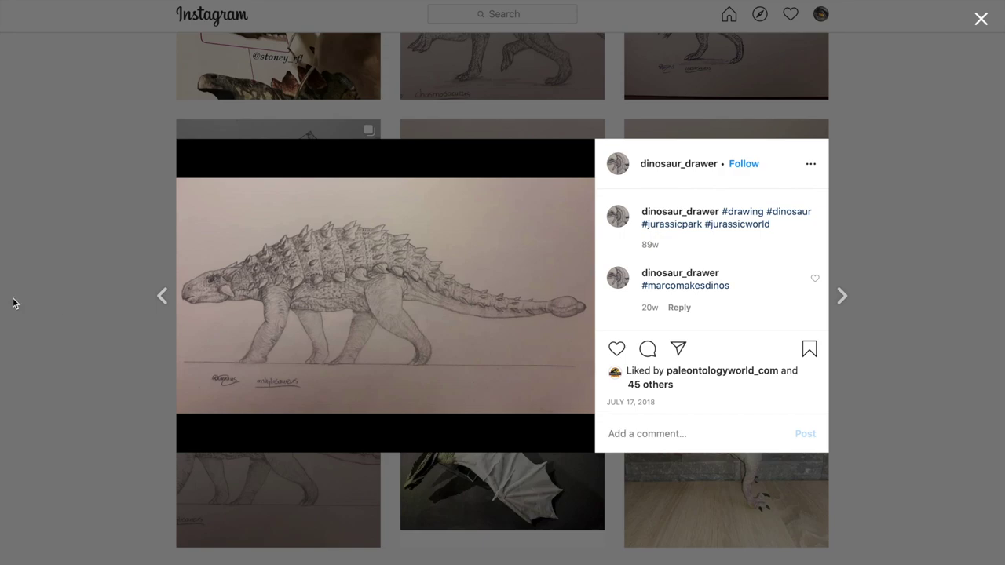
{"action": "left_click", "coordinate": [13, 303]}
Step: Scroll back up to the newer posts and open the clay T. rex bust post
{"action": "scroll", "coordinate": [49, 375], "scroll_direction": "down", "scroll_amount": 1}
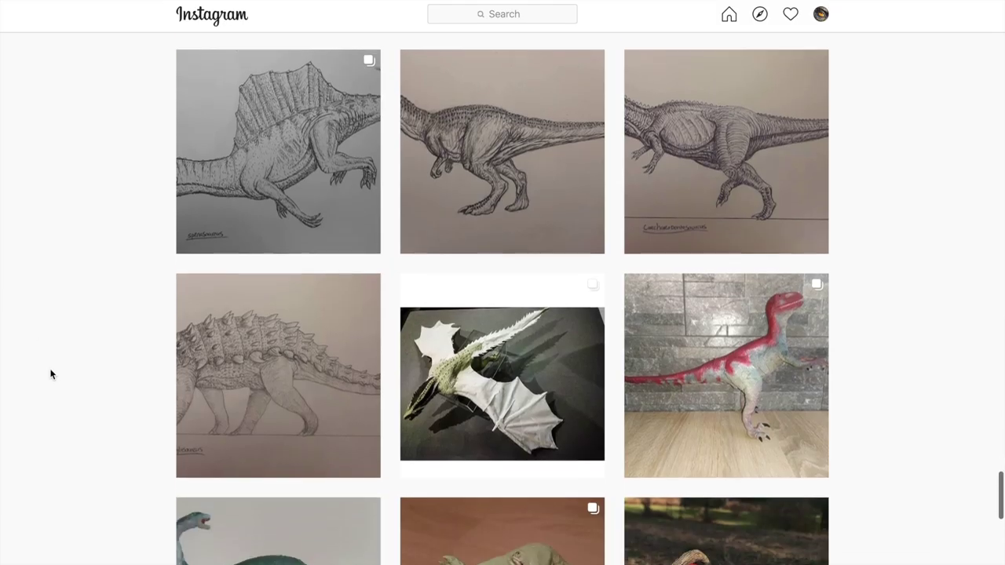
{"action": "scroll", "coordinate": [49, 374], "scroll_direction": "down", "scroll_amount": 4}
{"action": "scroll", "coordinate": [50, 375], "scroll_direction": "up", "scroll_amount": 3}
{"action": "scroll", "coordinate": [49, 374], "scroll_direction": "up", "scroll_amount": 5}
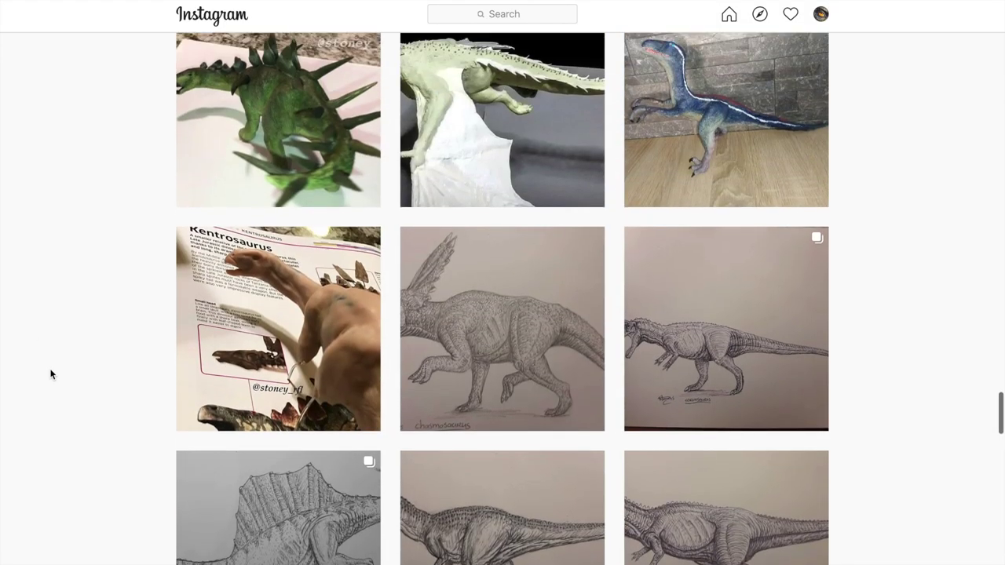
{"action": "scroll", "coordinate": [49, 374], "scroll_direction": "up", "scroll_amount": 1}
{"action": "scroll", "coordinate": [50, 374], "scroll_direction": "up", "scroll_amount": 1}
{"action": "scroll", "coordinate": [50, 374], "scroll_direction": "up", "scroll_amount": 1}
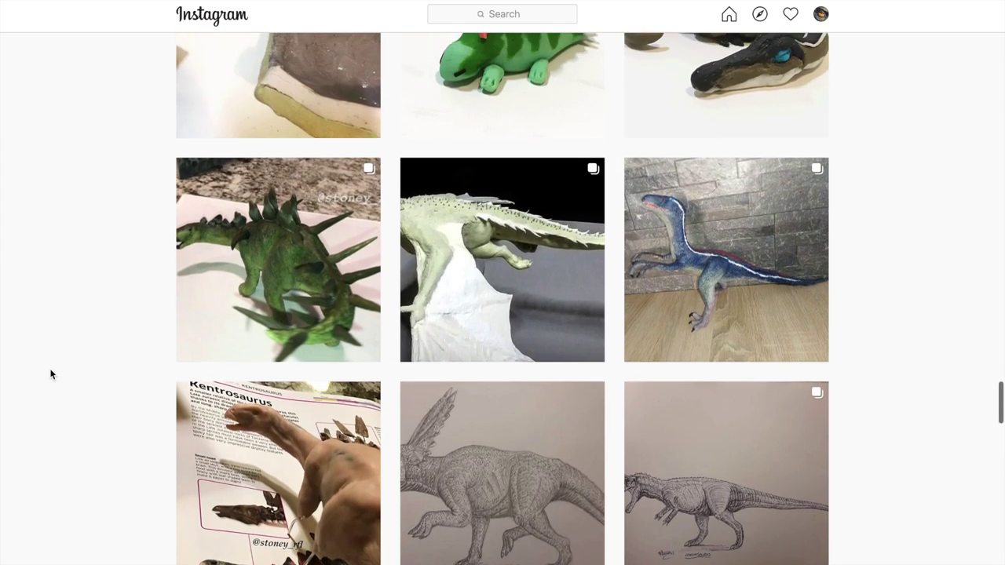
{"action": "scroll", "coordinate": [50, 374], "scroll_direction": "up", "scroll_amount": 2}
{"action": "scroll", "coordinate": [50, 374], "scroll_direction": "up", "scroll_amount": 2}
{"action": "scroll", "coordinate": [50, 374], "scroll_direction": "up", "scroll_amount": 1}
{"action": "scroll", "coordinate": [49, 374], "scroll_direction": "up", "scroll_amount": 2}
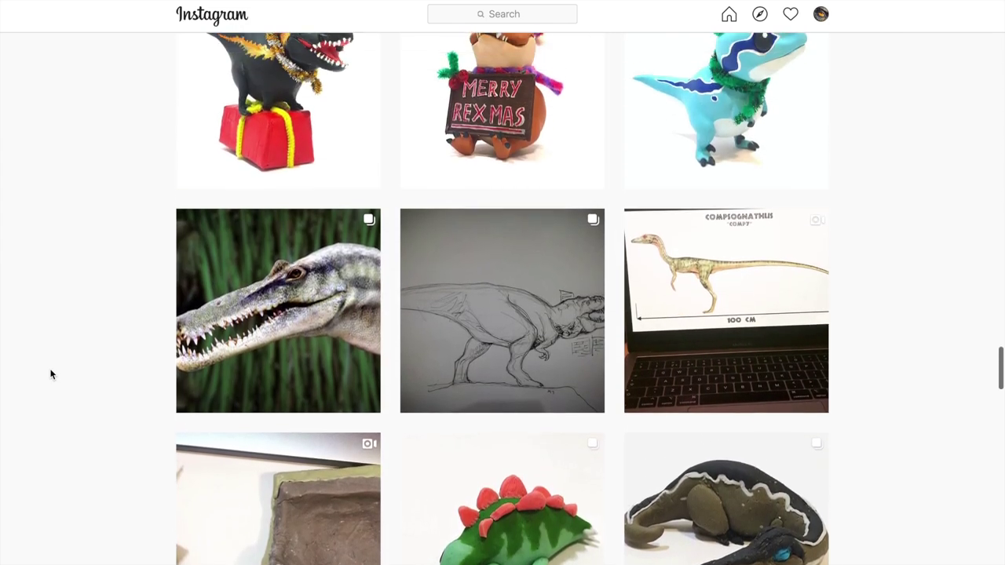
{"action": "scroll", "coordinate": [49, 375], "scroll_direction": "up", "scroll_amount": 2}
{"action": "scroll", "coordinate": [50, 374], "scroll_direction": "up", "scroll_amount": 1}
{"action": "scroll", "coordinate": [50, 375], "scroll_direction": "up", "scroll_amount": 2}
{"action": "scroll", "coordinate": [49, 375], "scroll_direction": "up", "scroll_amount": 1}
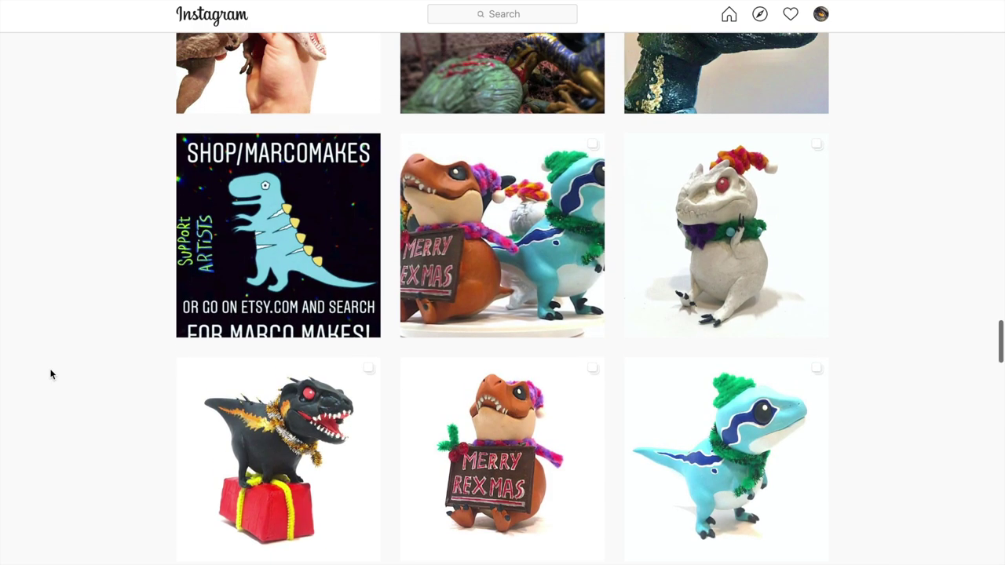
{"action": "scroll", "coordinate": [49, 374], "scroll_direction": "up", "scroll_amount": 1}
{"action": "scroll", "coordinate": [49, 375], "scroll_direction": "up", "scroll_amount": 1}
{"action": "scroll", "coordinate": [50, 375], "scroll_direction": "up", "scroll_amount": 1}
{"action": "scroll", "coordinate": [49, 375], "scroll_direction": "up", "scroll_amount": 1}
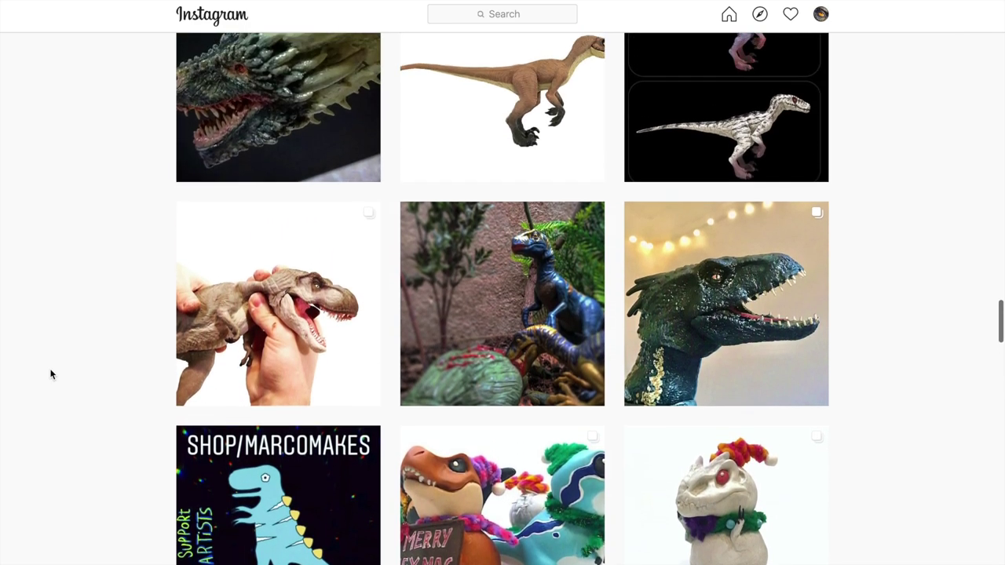
{"action": "scroll", "coordinate": [49, 374], "scroll_direction": "up", "scroll_amount": 3}
{"action": "scroll", "coordinate": [49, 374], "scroll_direction": "up", "scroll_amount": 1}
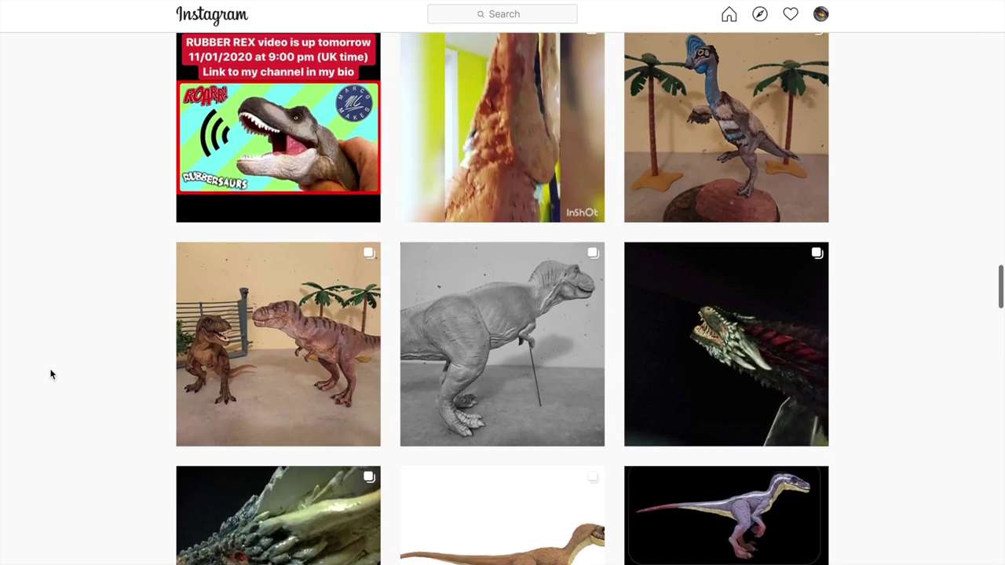
{"action": "scroll", "coordinate": [50, 374], "scroll_direction": "up", "scroll_amount": 1}
{"action": "scroll", "coordinate": [50, 374], "scroll_direction": "up", "scroll_amount": 2}
{"action": "scroll", "coordinate": [50, 374], "scroll_direction": "up", "scroll_amount": 1}
{"action": "scroll", "coordinate": [50, 375], "scroll_direction": "up", "scroll_amount": 1}
{"action": "scroll", "coordinate": [51, 374], "scroll_direction": "up", "scroll_amount": 3}
{"action": "scroll", "coordinate": [51, 374], "scroll_direction": "up", "scroll_amount": 1}
{"action": "scroll", "coordinate": [50, 374], "scroll_direction": "up", "scroll_amount": 2}
{"action": "scroll", "coordinate": [50, 374], "scroll_direction": "up", "scroll_amount": 1}
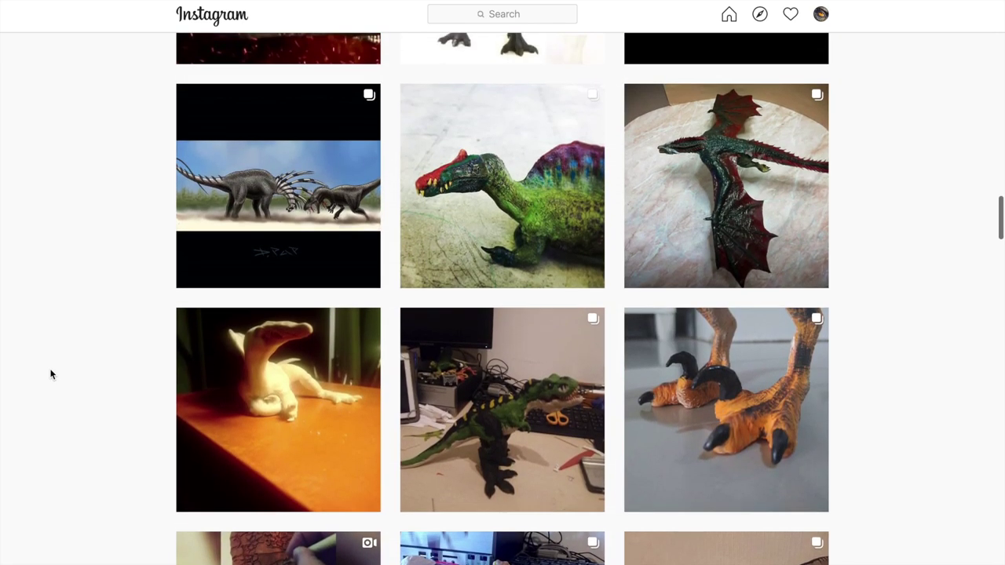
{"action": "scroll", "coordinate": [50, 374], "scroll_direction": "up", "scroll_amount": 1}
{"action": "scroll", "coordinate": [51, 374], "scroll_direction": "up", "scroll_amount": 4}
{"action": "scroll", "coordinate": [50, 374], "scroll_direction": "up", "scroll_amount": 1}
{"action": "scroll", "coordinate": [50, 374], "scroll_direction": "up", "scroll_amount": 1}
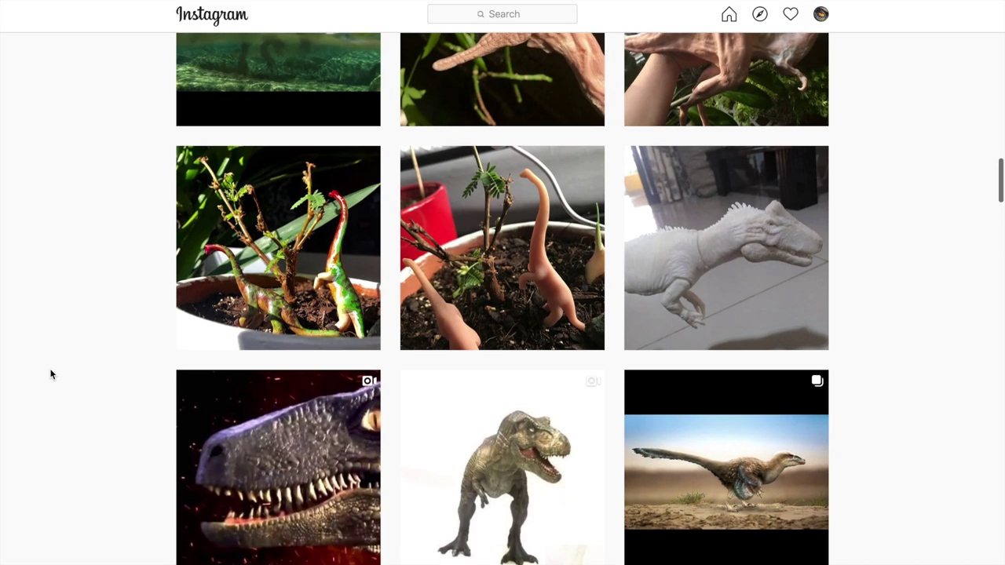
{"action": "scroll", "coordinate": [51, 374], "scroll_direction": "up", "scroll_amount": 1}
{"action": "scroll", "coordinate": [51, 374], "scroll_direction": "up", "scroll_amount": 2}
{"action": "scroll", "coordinate": [50, 375], "scroll_direction": "up", "scroll_amount": 1}
{"action": "scroll", "coordinate": [51, 374], "scroll_direction": "up", "scroll_amount": 2}
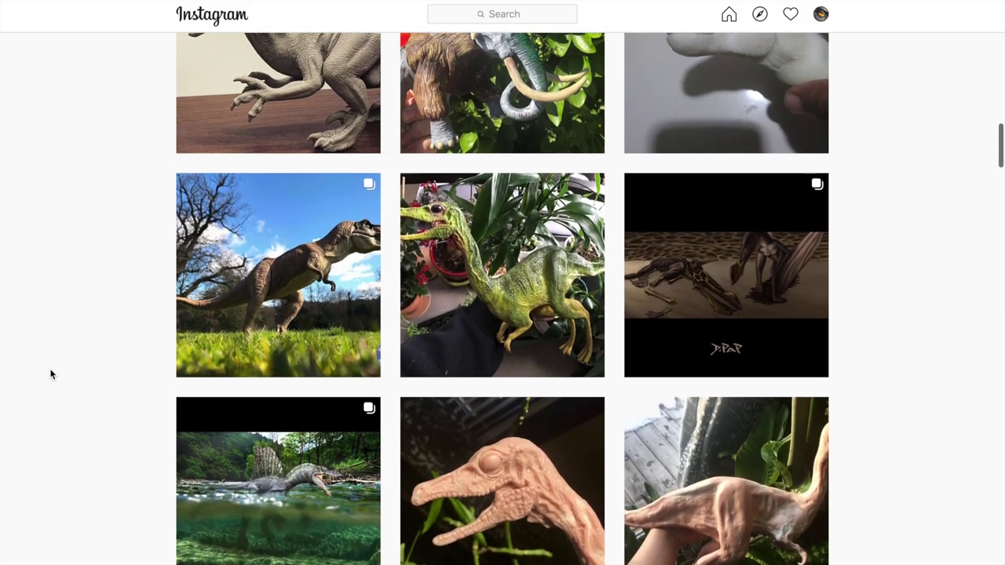
{"action": "scroll", "coordinate": [50, 375], "scroll_direction": "up", "scroll_amount": 1}
{"action": "scroll", "coordinate": [50, 375], "scroll_direction": "up", "scroll_amount": 2}
{"action": "scroll", "coordinate": [50, 375], "scroll_direction": "up", "scroll_amount": 1}
{"action": "scroll", "coordinate": [51, 375], "scroll_direction": "up", "scroll_amount": 2}
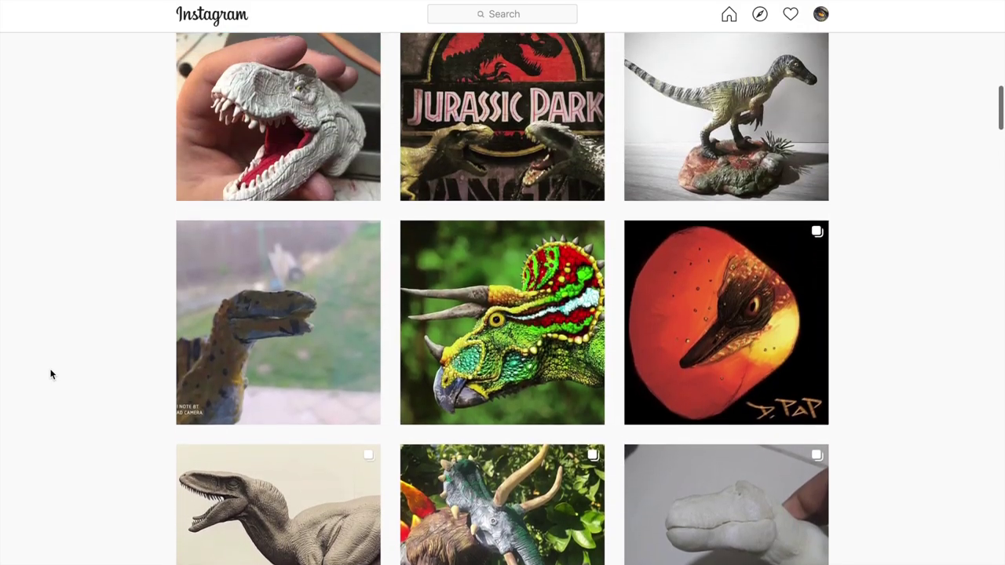
{"action": "scroll", "coordinate": [50, 374], "scroll_direction": "up", "scroll_amount": 1}
{"action": "scroll", "coordinate": [50, 375], "scroll_direction": "up", "scroll_amount": 1}
{"action": "left_click", "coordinate": [237, 361]}
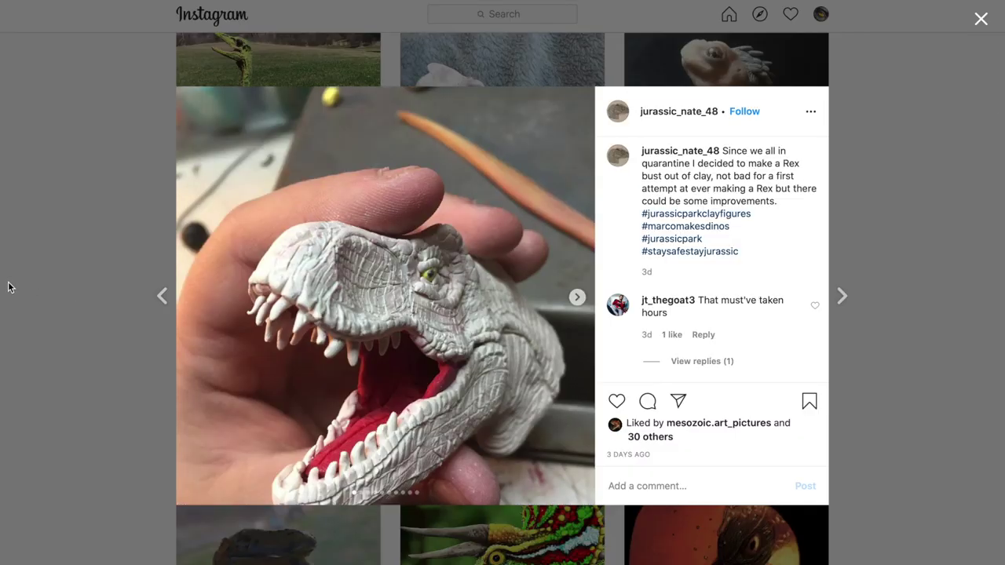
{"action": "left_click", "coordinate": [576, 298]}
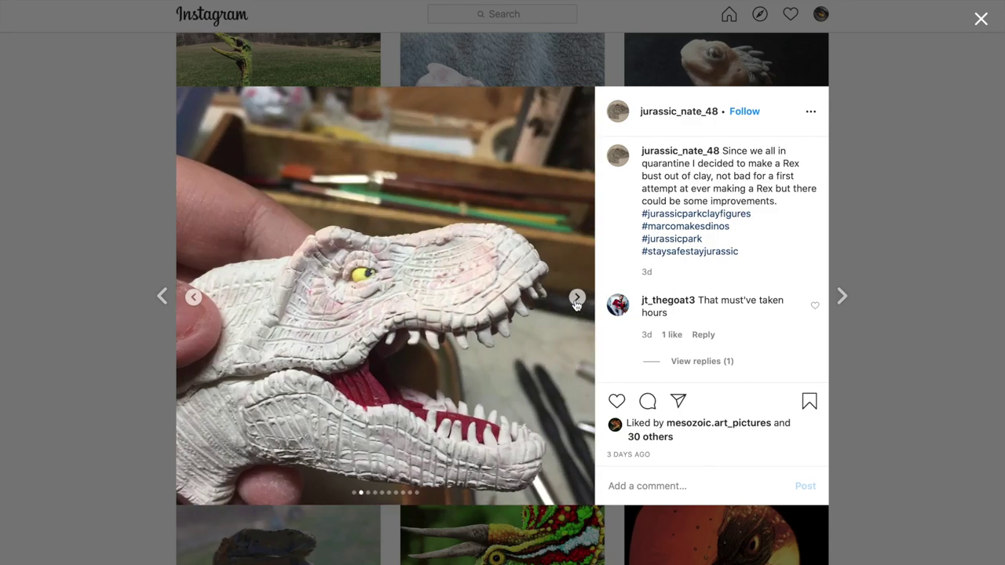
{"action": "left_click", "coordinate": [576, 298]}
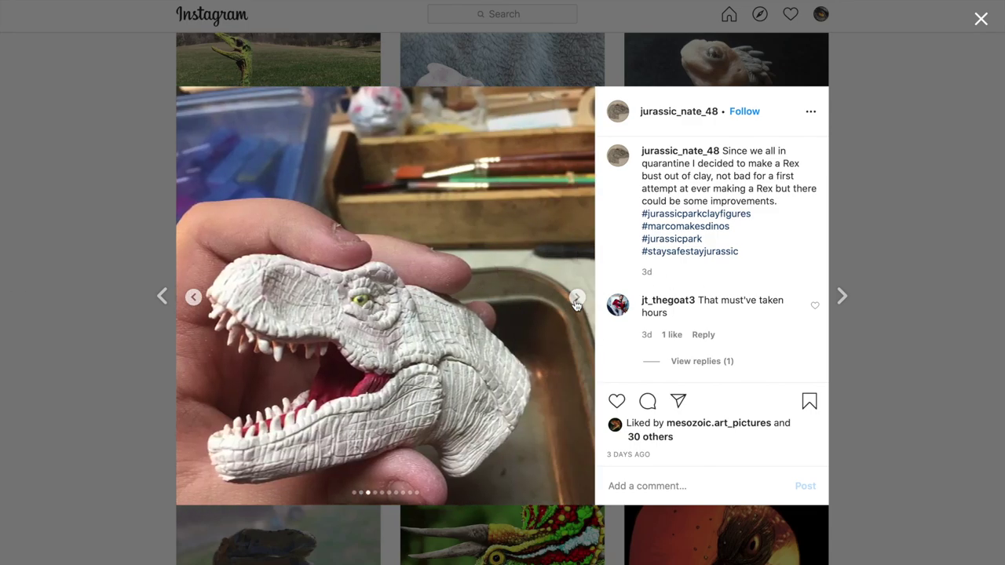
{"action": "left_click", "coordinate": [575, 300]}
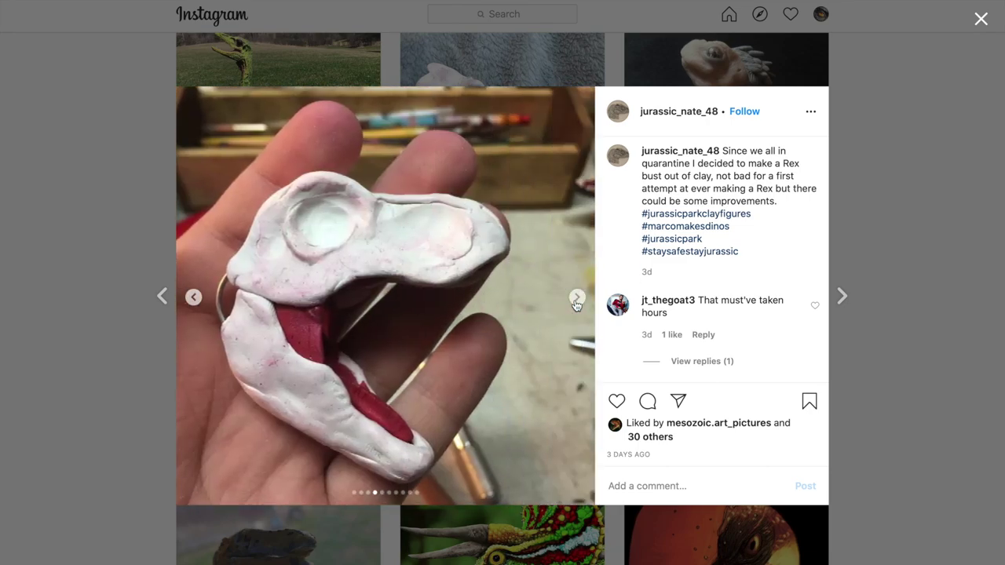
{"action": "left_click", "coordinate": [575, 300]}
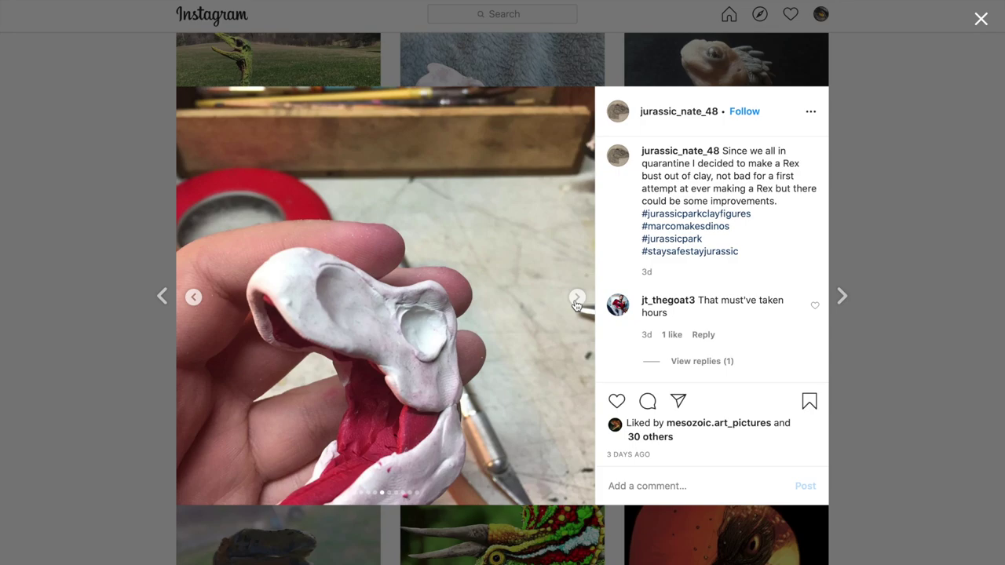
{"action": "left_click", "coordinate": [575, 299]}
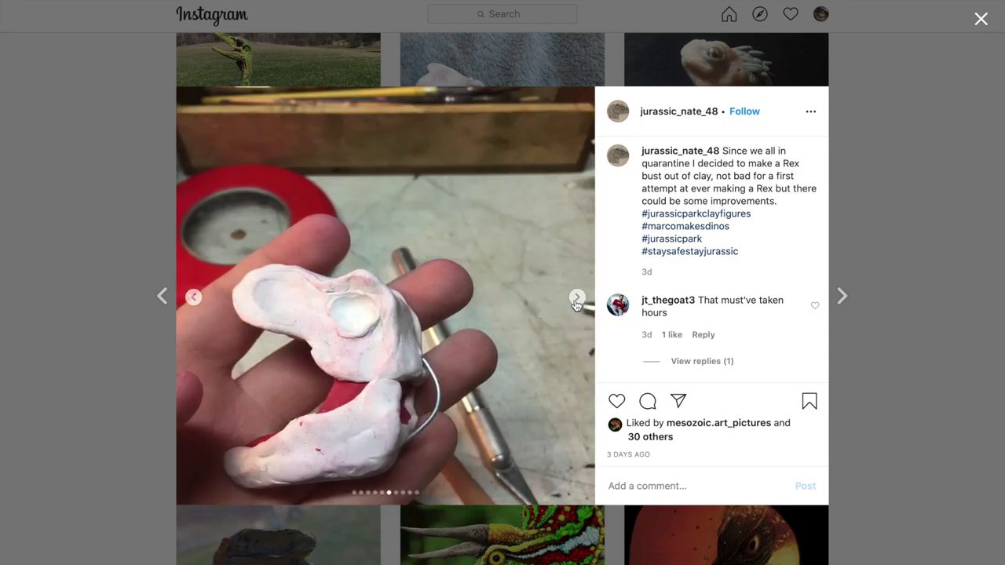
{"action": "left_click", "coordinate": [575, 300]}
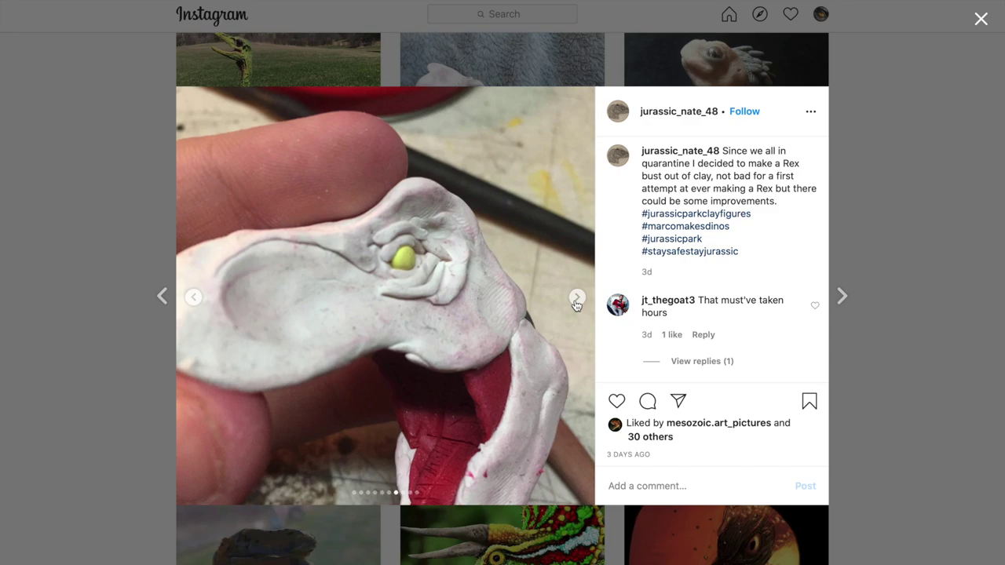
{"action": "left_click", "coordinate": [575, 299]}
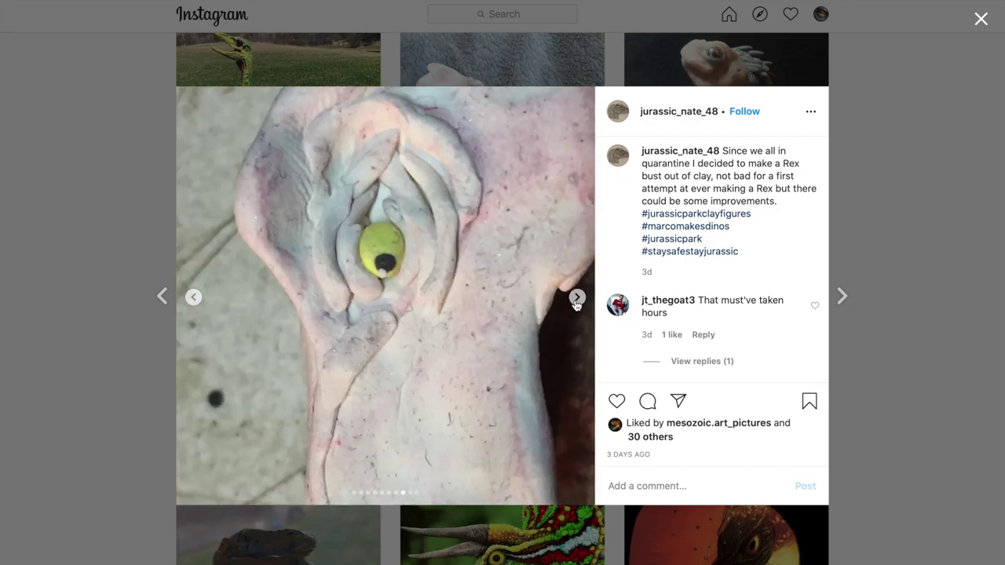
{"action": "left_click", "coordinate": [575, 300]}
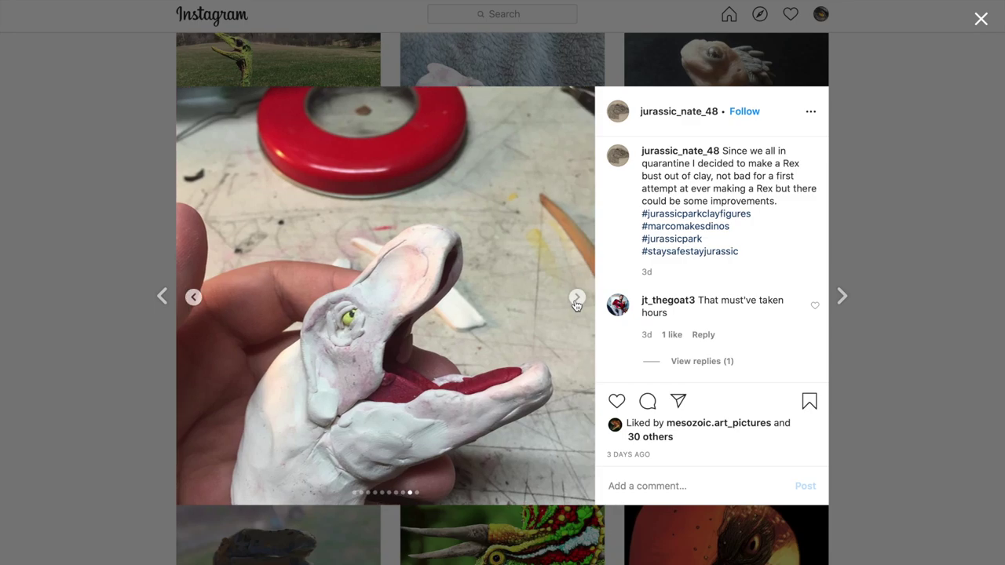
{"action": "left_click", "coordinate": [576, 300]}
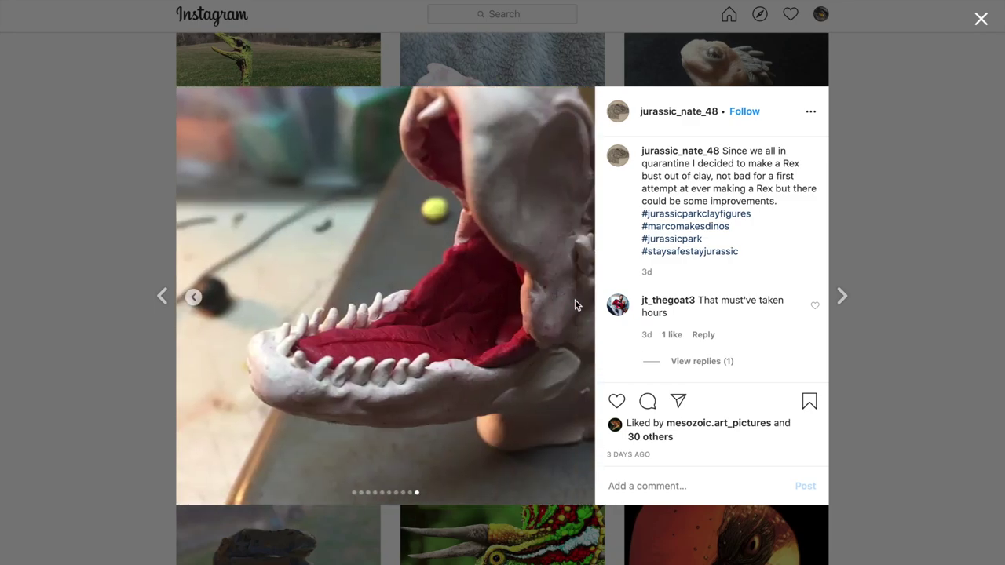
{"action": "left_click", "coordinate": [925, 78]}
{"action": "scroll", "coordinate": [889, 125], "scroll_direction": "up", "scroll_amount": 1}
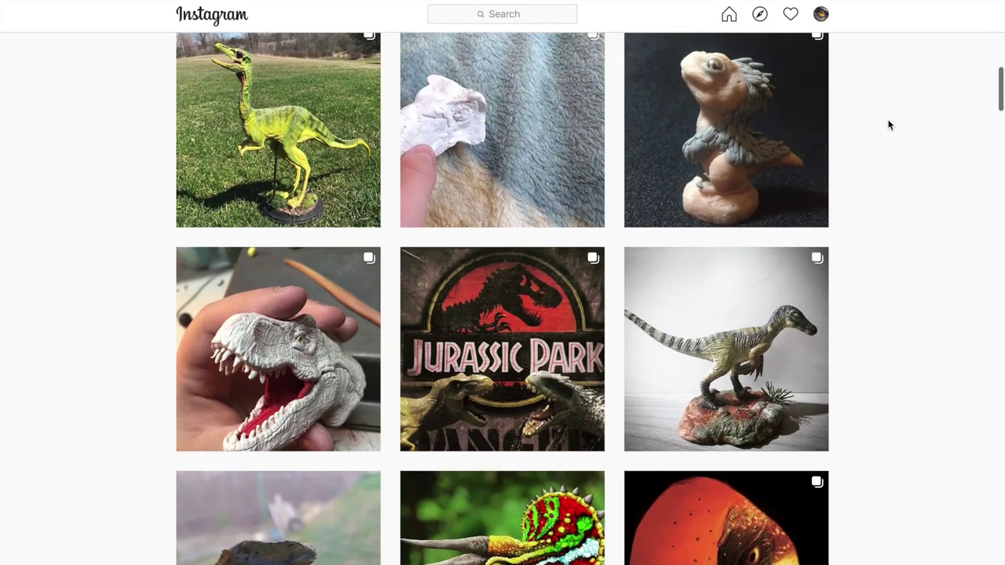
Step: Open the top-right grid thumbnail showing the clay feathered dinosaur bust
{"action": "left_click", "coordinate": [717, 151]}
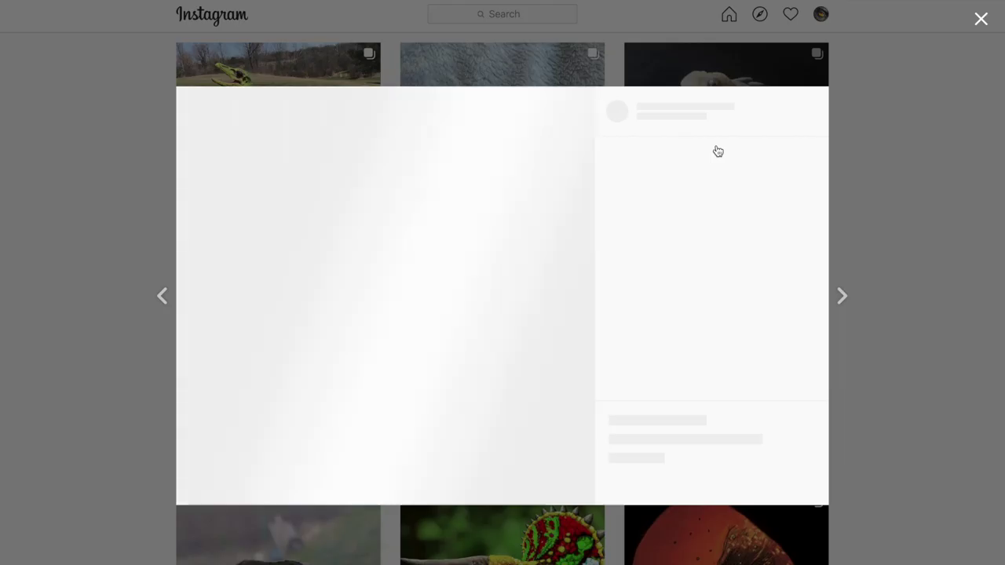